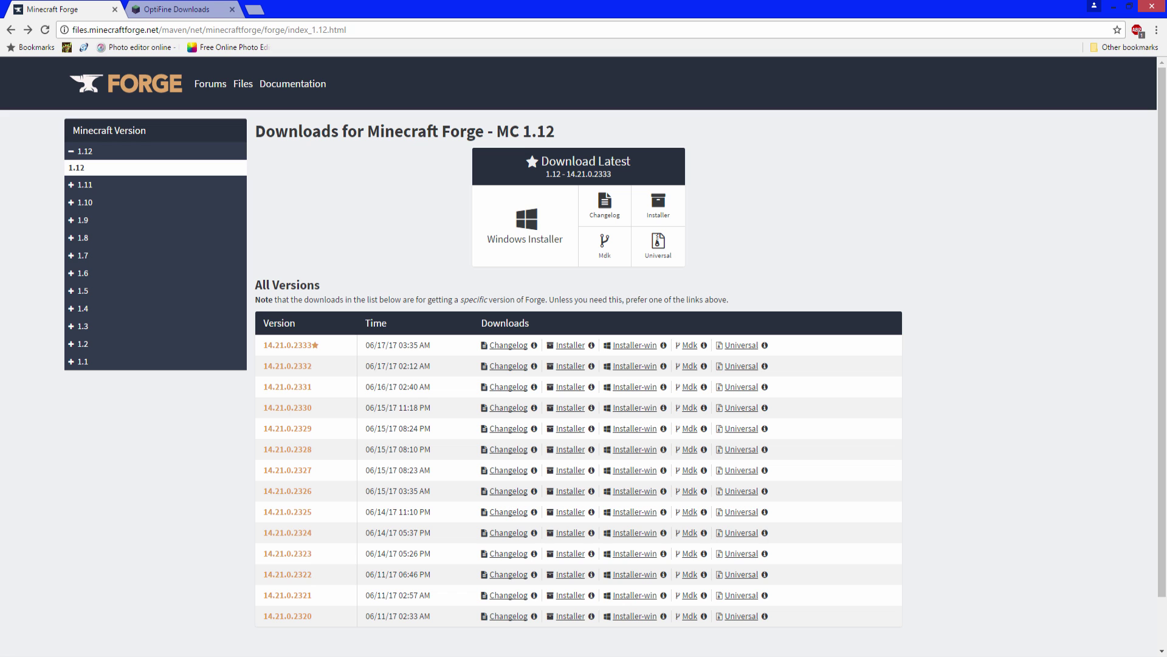
Step: Look over the Minecraft Forge 1.12 and OptiFine download pages
click(193, 5)
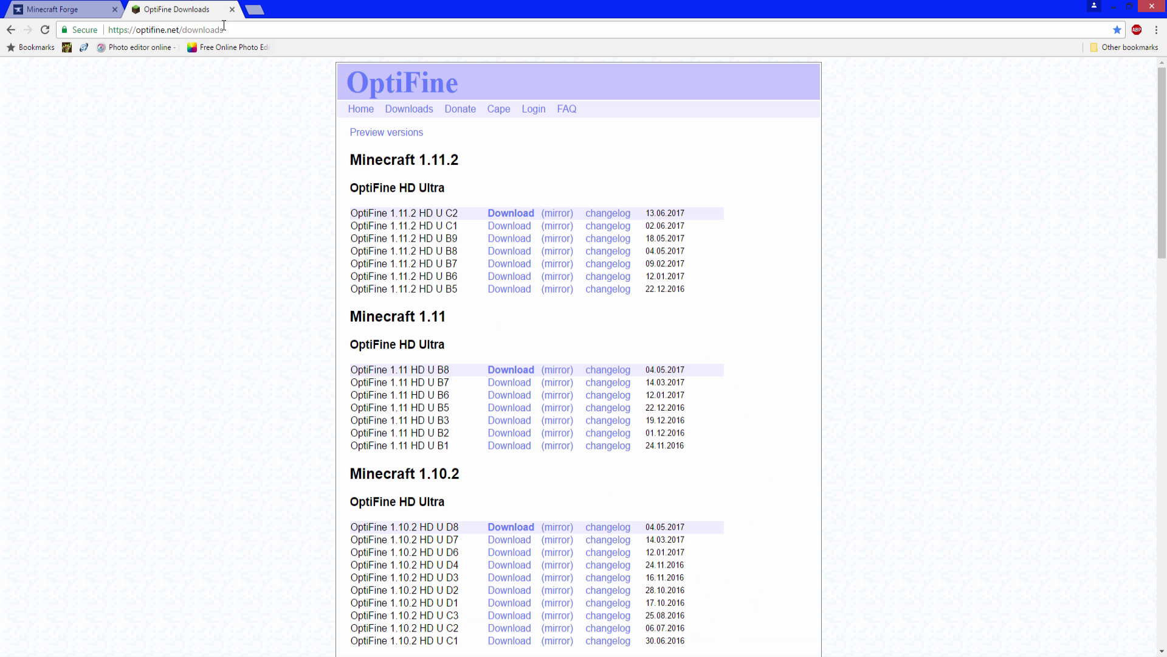
click(55, 8)
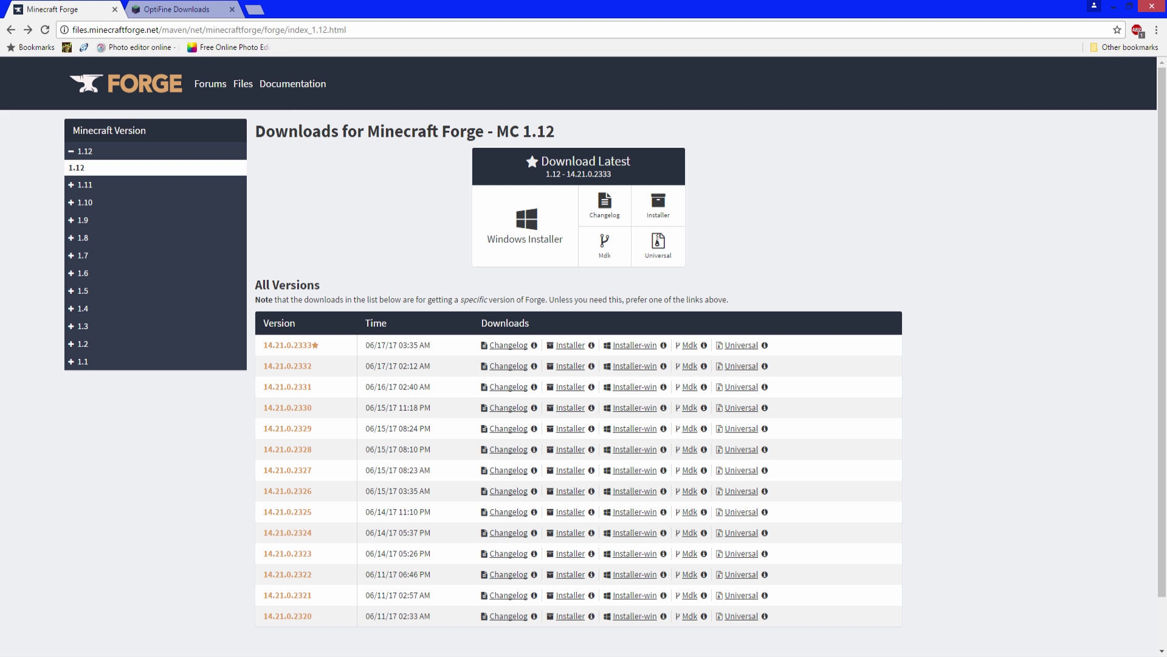
click(211, 5)
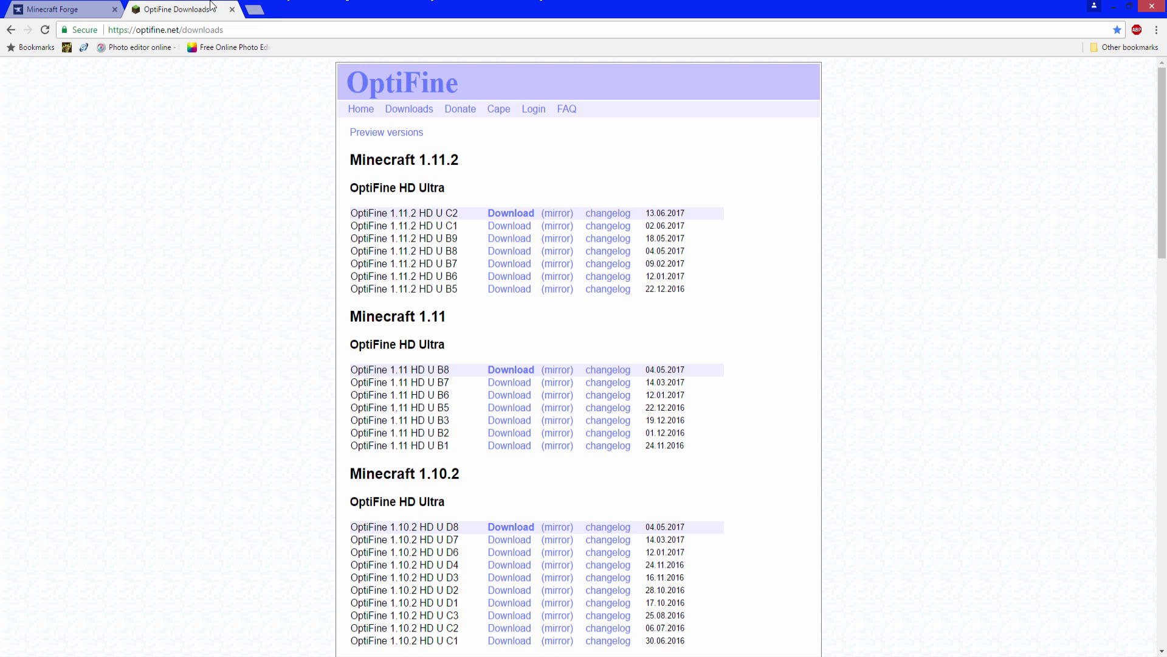
click(60, 4)
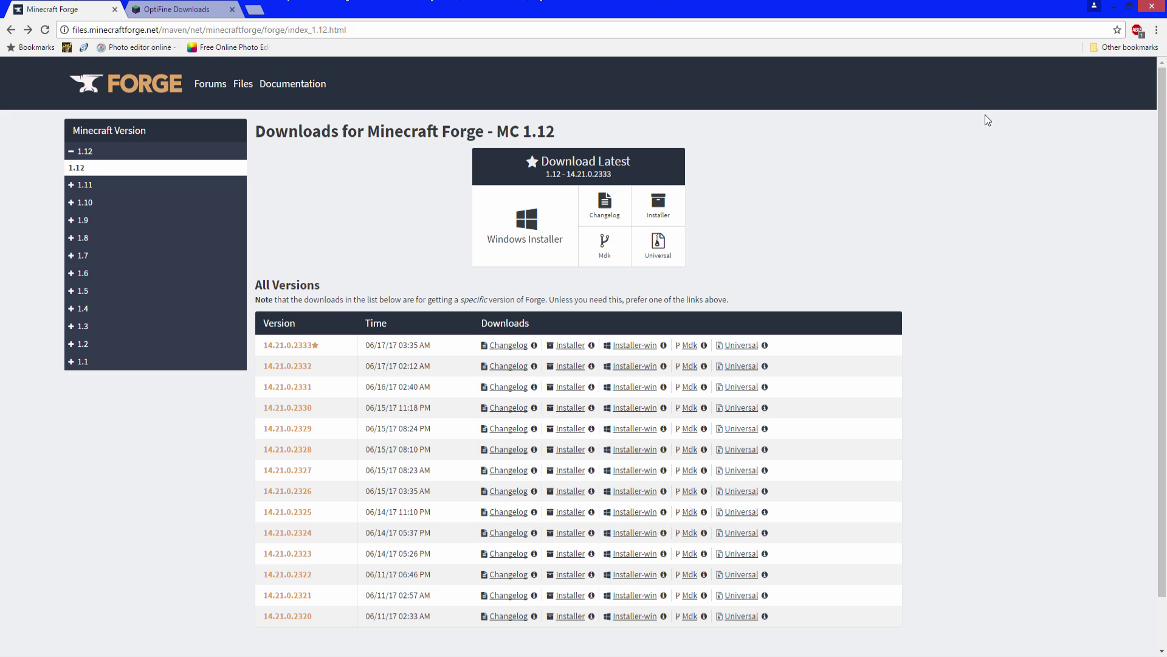
click(212, 8)
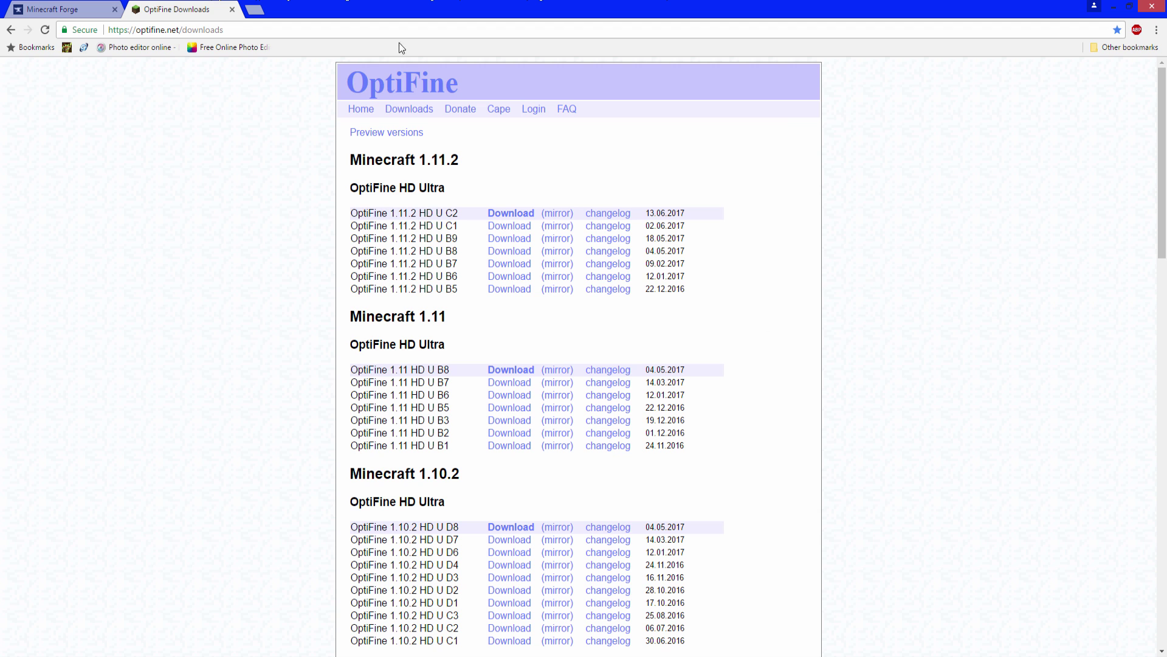
click(104, 7)
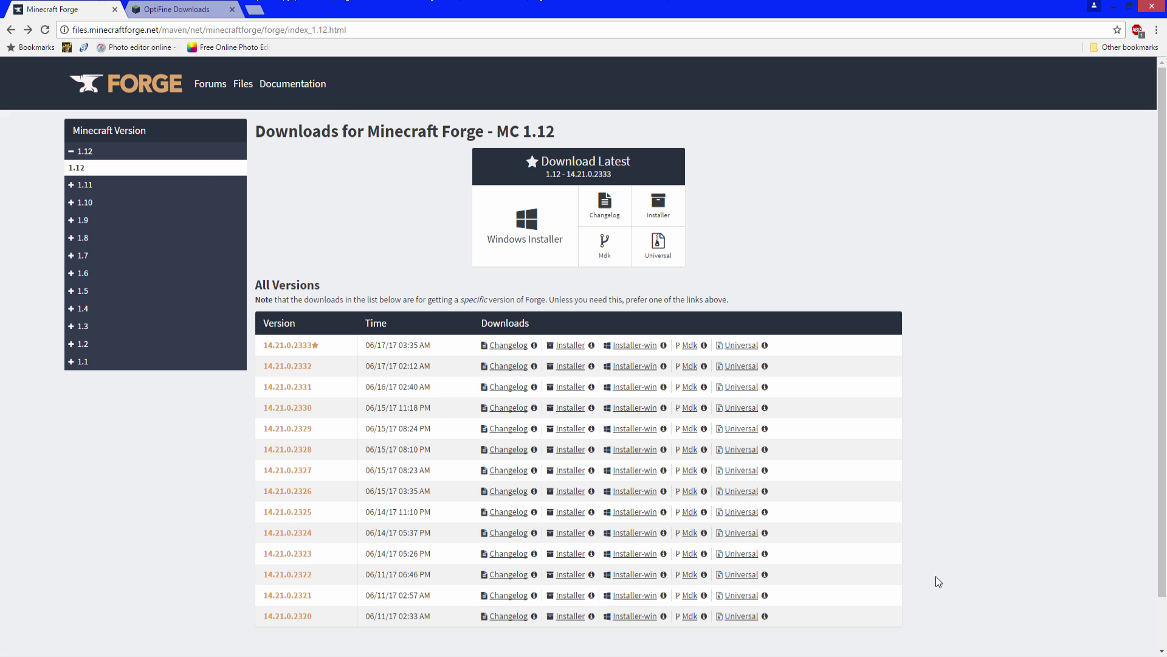
Step: Download the latest Forge 1.12 installer, skipping the advertisement, and keep the flagged jar file
click(659, 203)
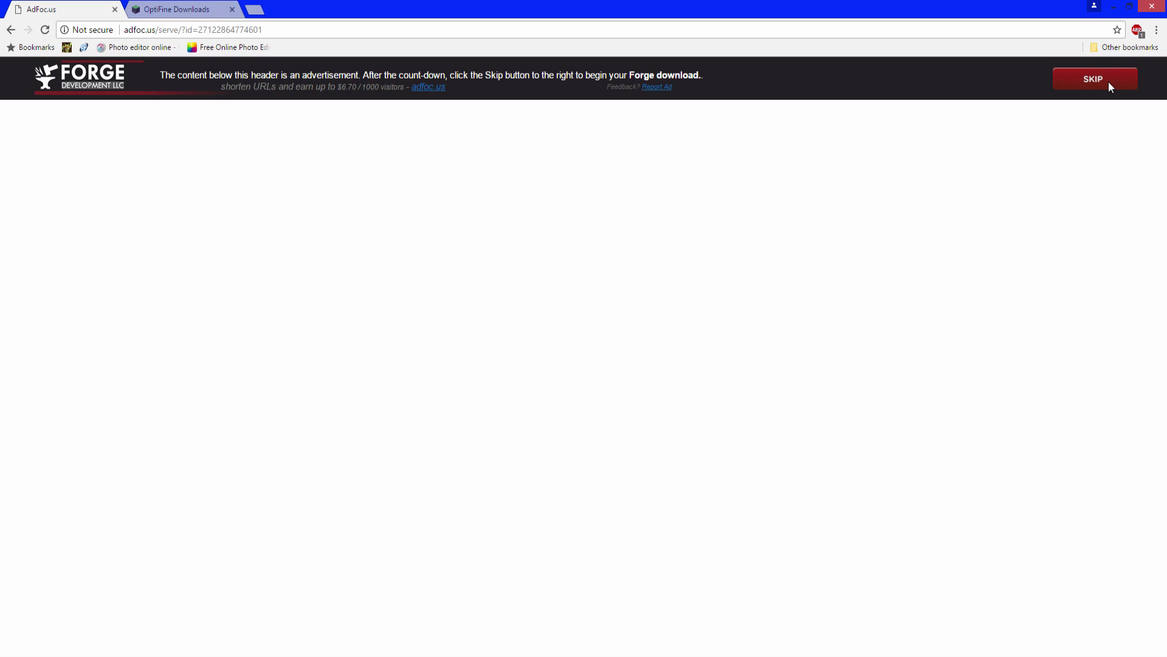
click(1108, 82)
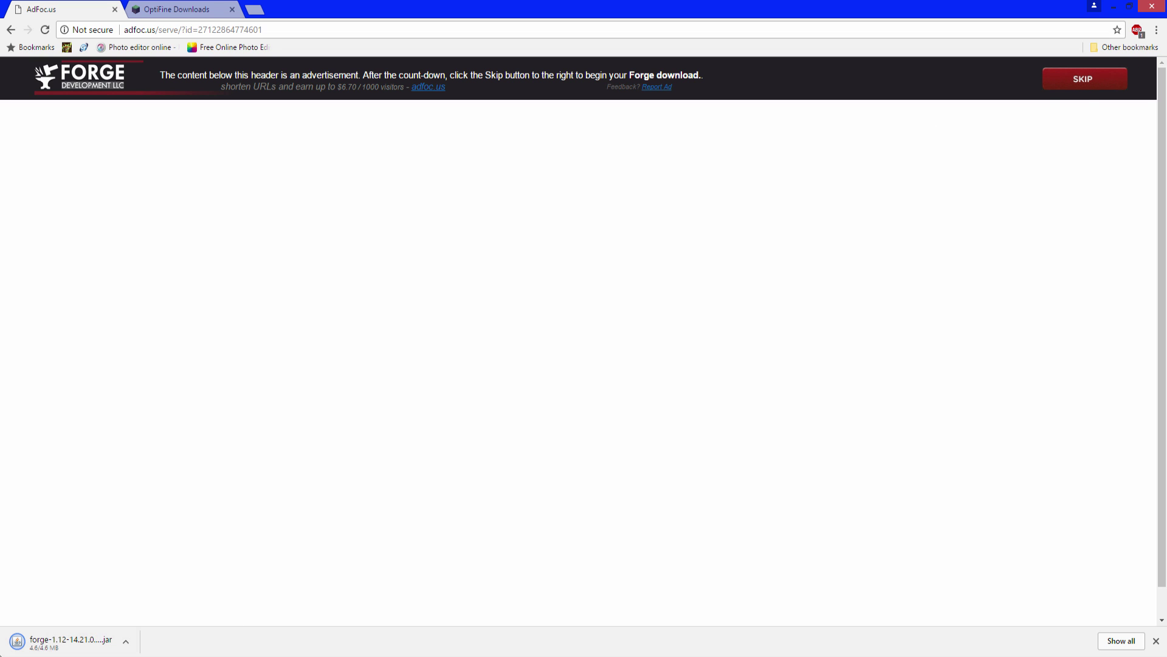
click(182, 9)
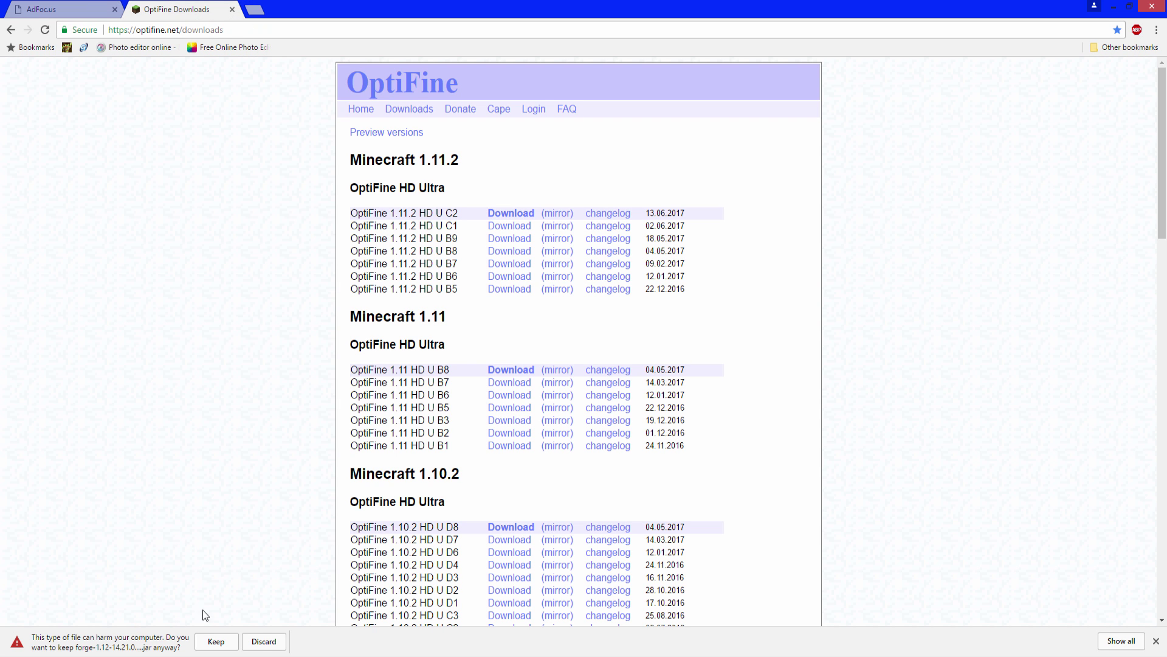
click(216, 647)
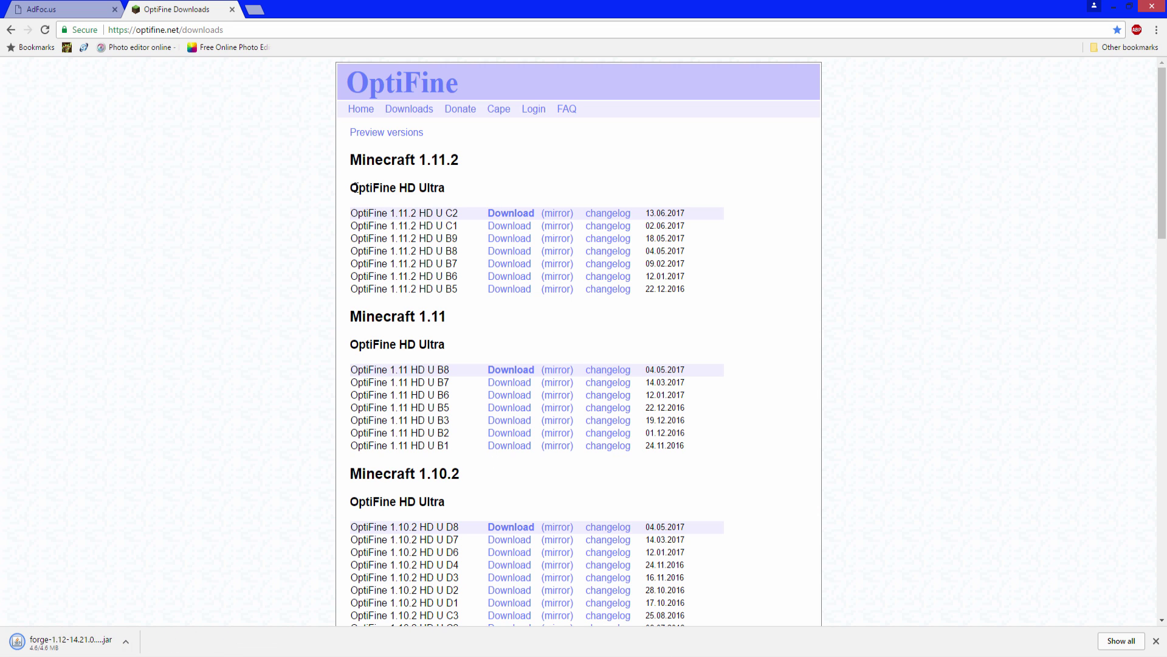
Step: Download the preview version OptiFine 1.12 HD U A0 pre, skipping the advertisement, and keep the flagged jar file
click(404, 131)
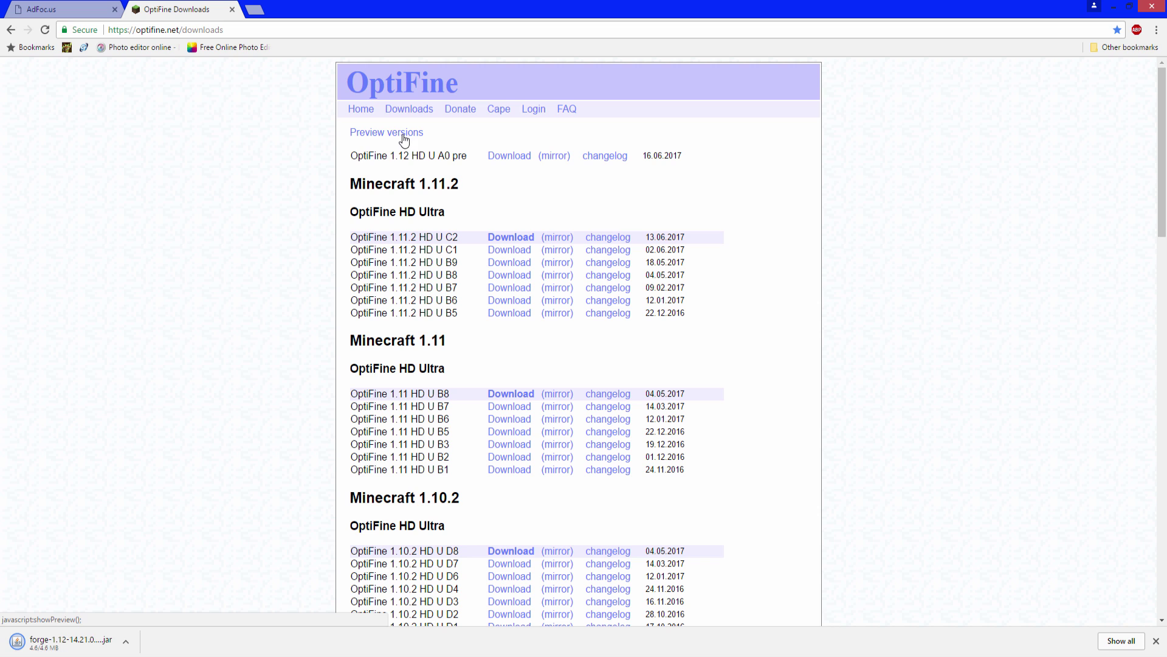
click(509, 158)
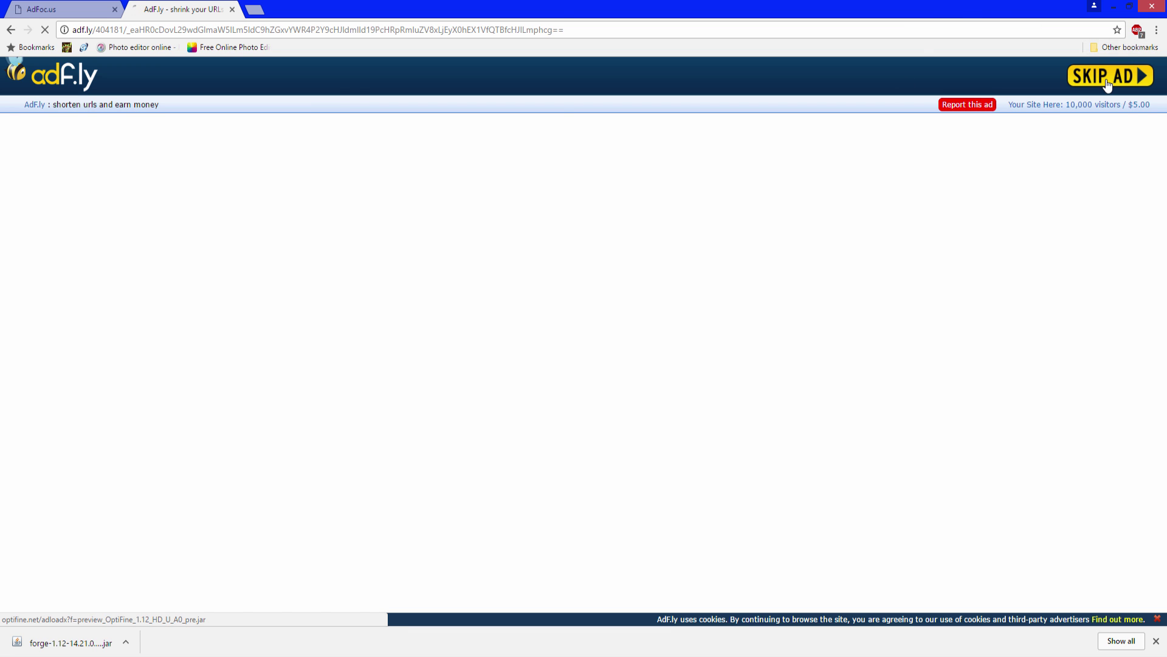
click(1112, 76)
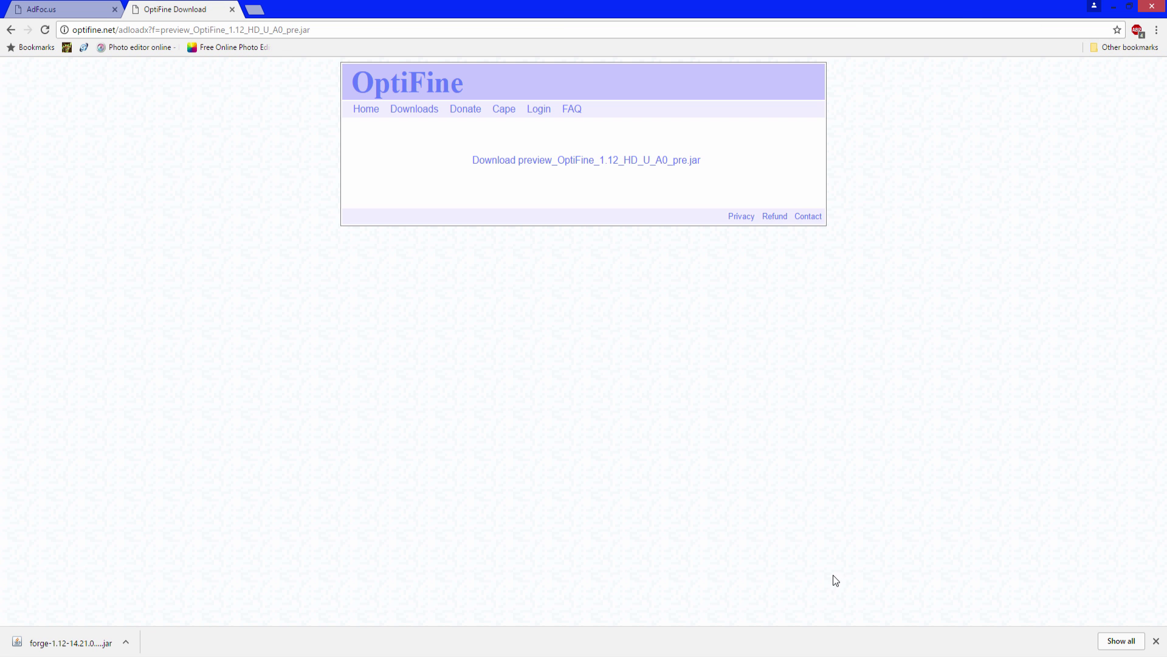
click(549, 161)
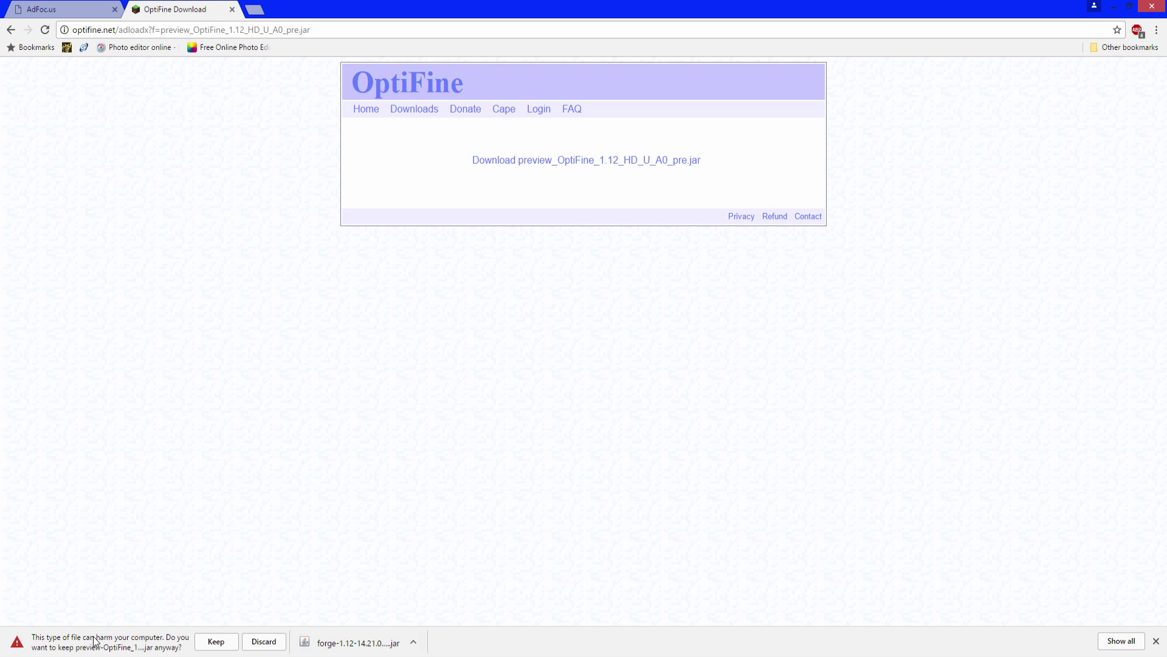
click(216, 642)
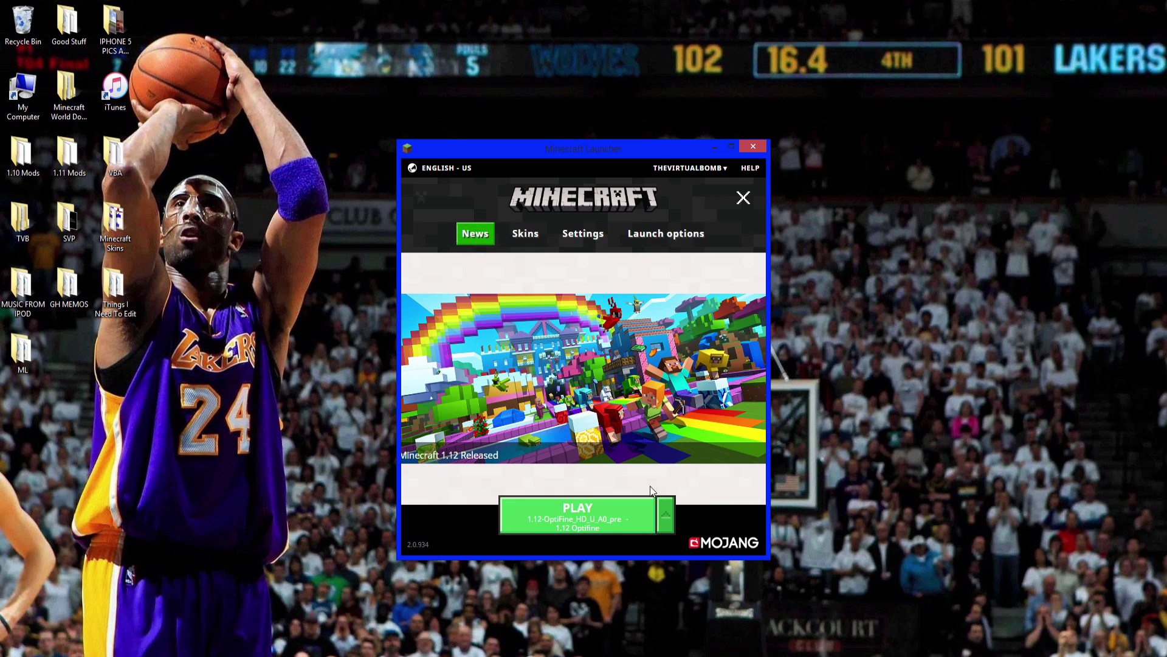
Step: Run the Latest release 1.12 profile from the Minecraft Launcher once and quit the game at its main menu
click(667, 516)
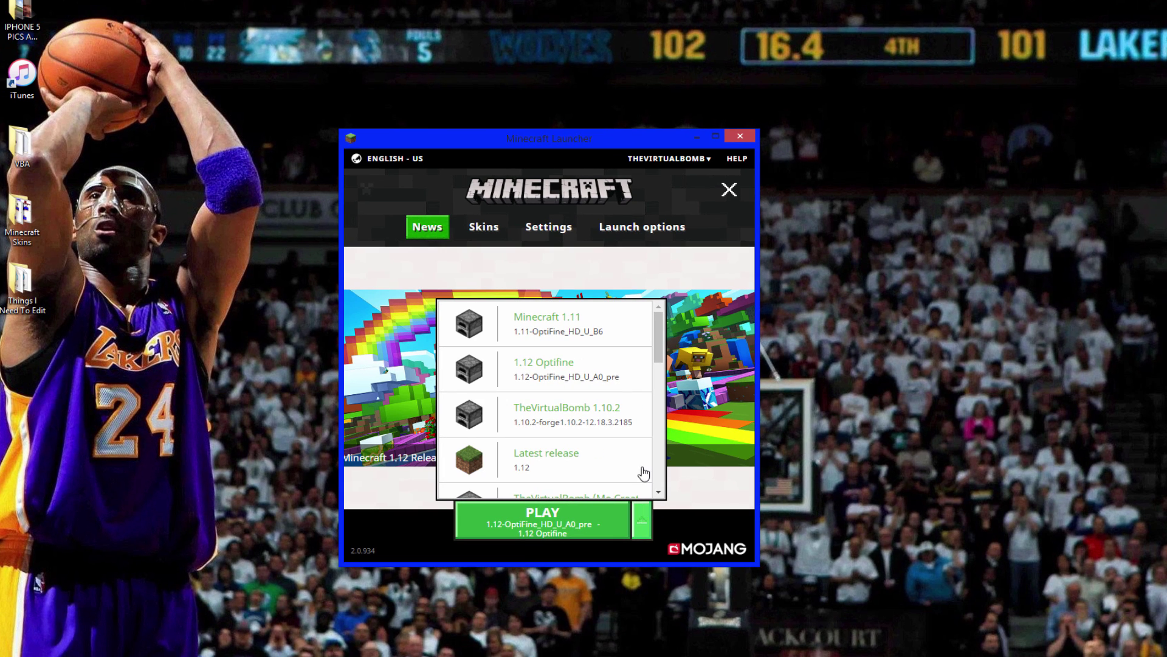
click(578, 467)
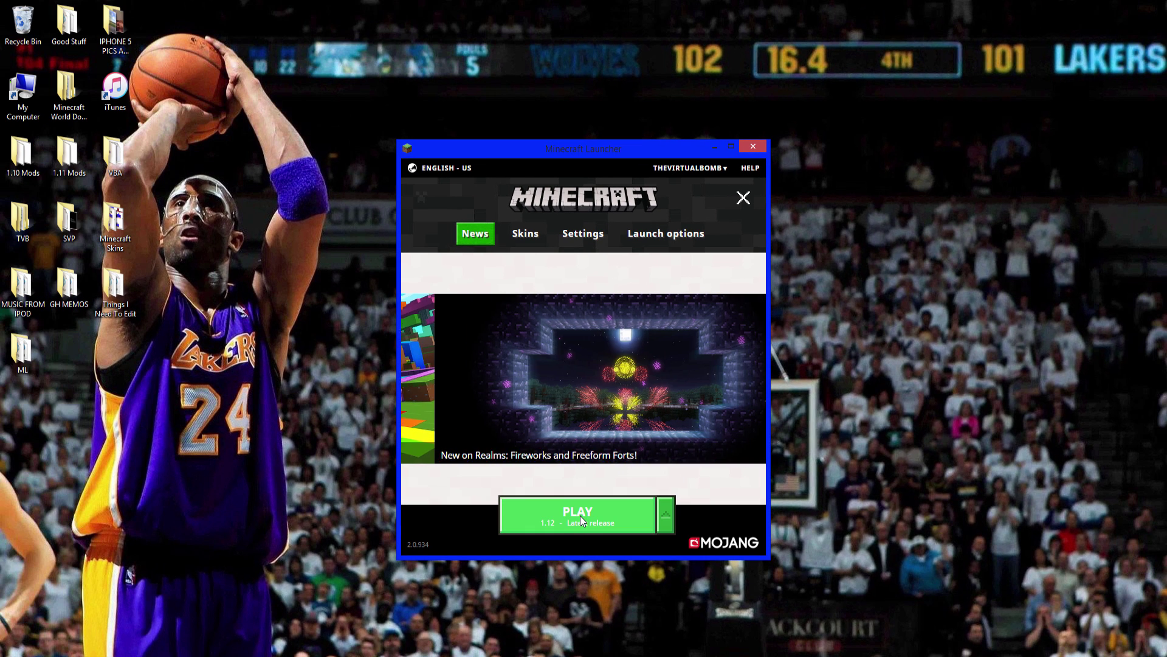
click(580, 516)
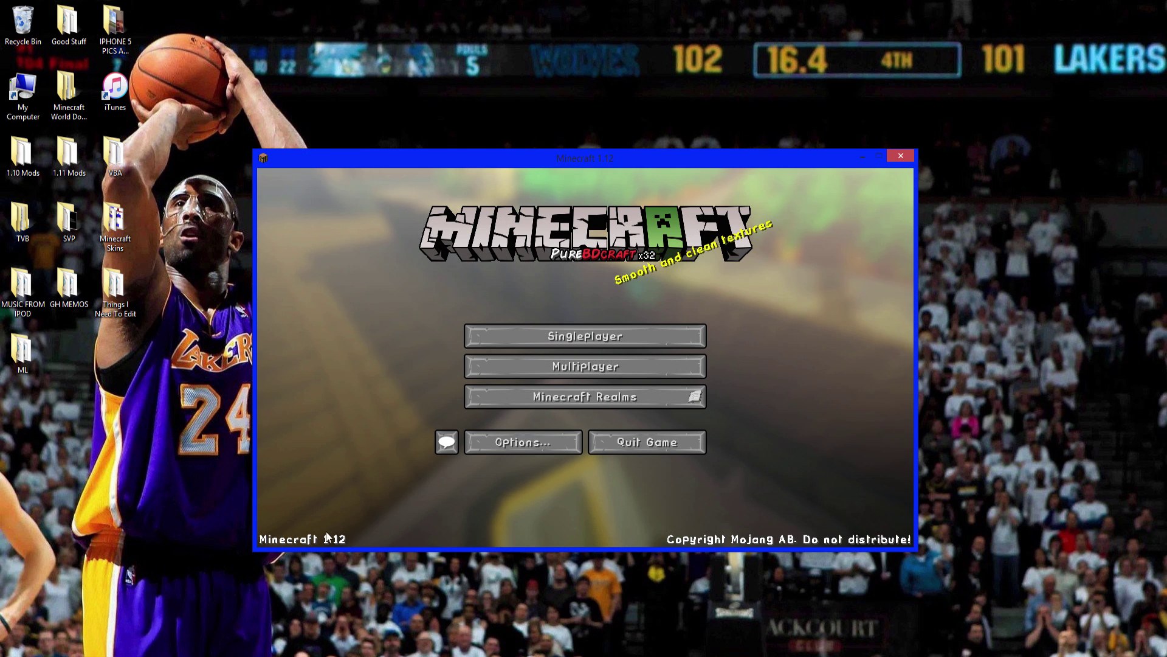
click(662, 443)
Step: Open the Downloads folder and run the Forge 1.12-14.21.0.2333 installer with Java(TM) Platform SE binary
key(super+e)
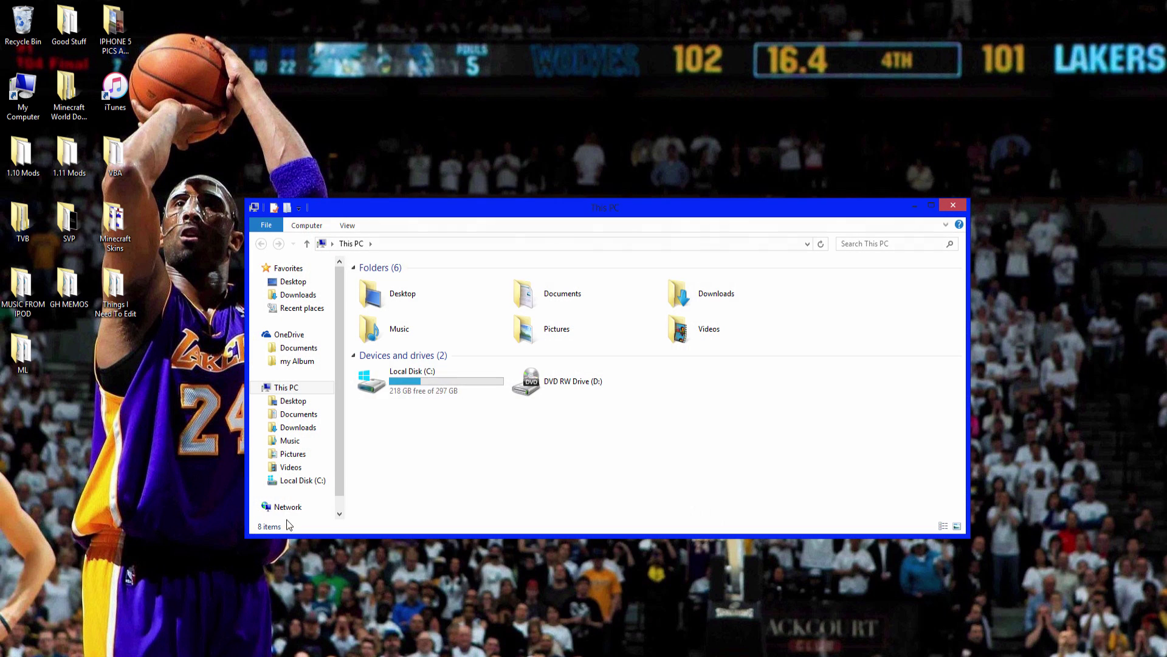
double_click(754, 299)
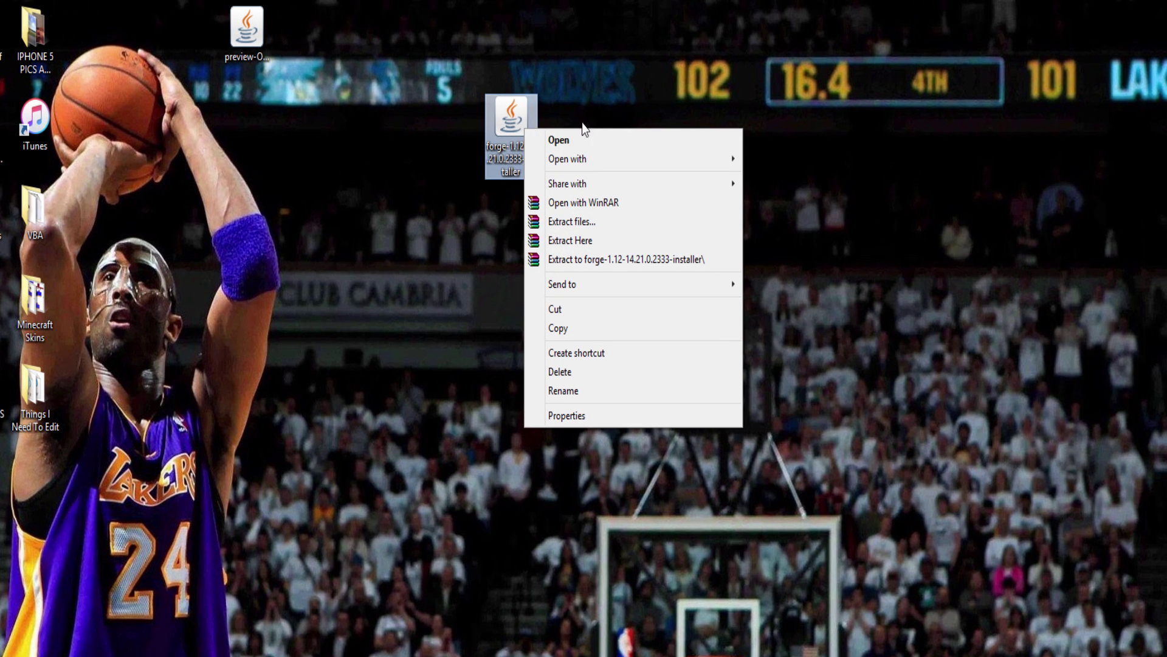
mouse_move(640, 114)
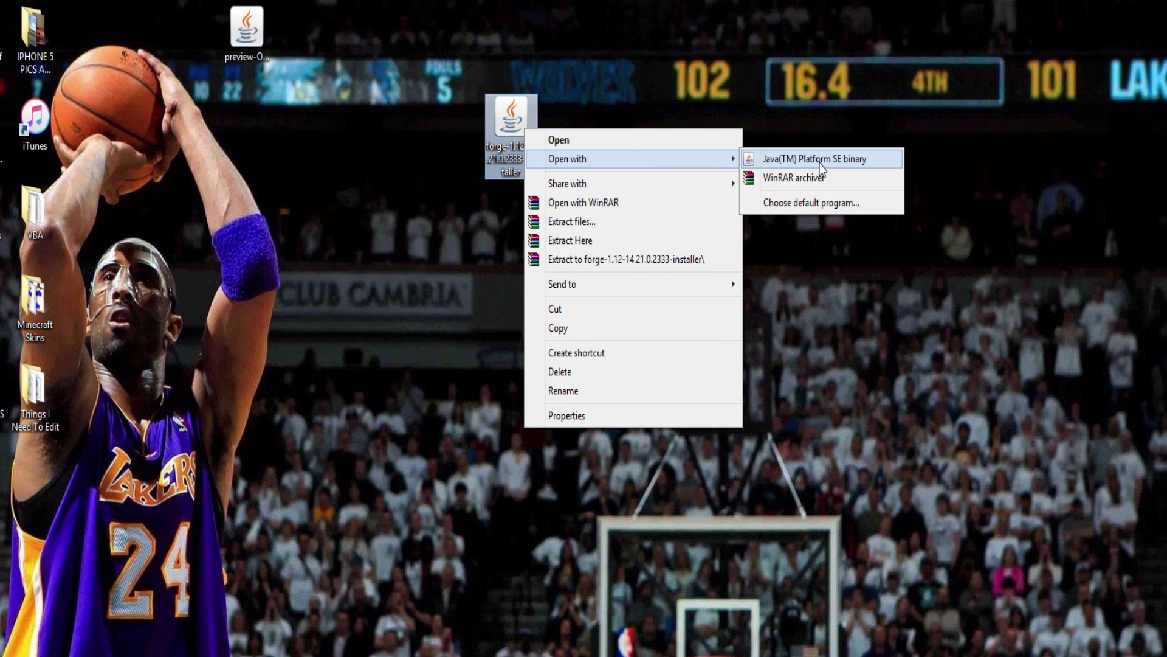
click(815, 160)
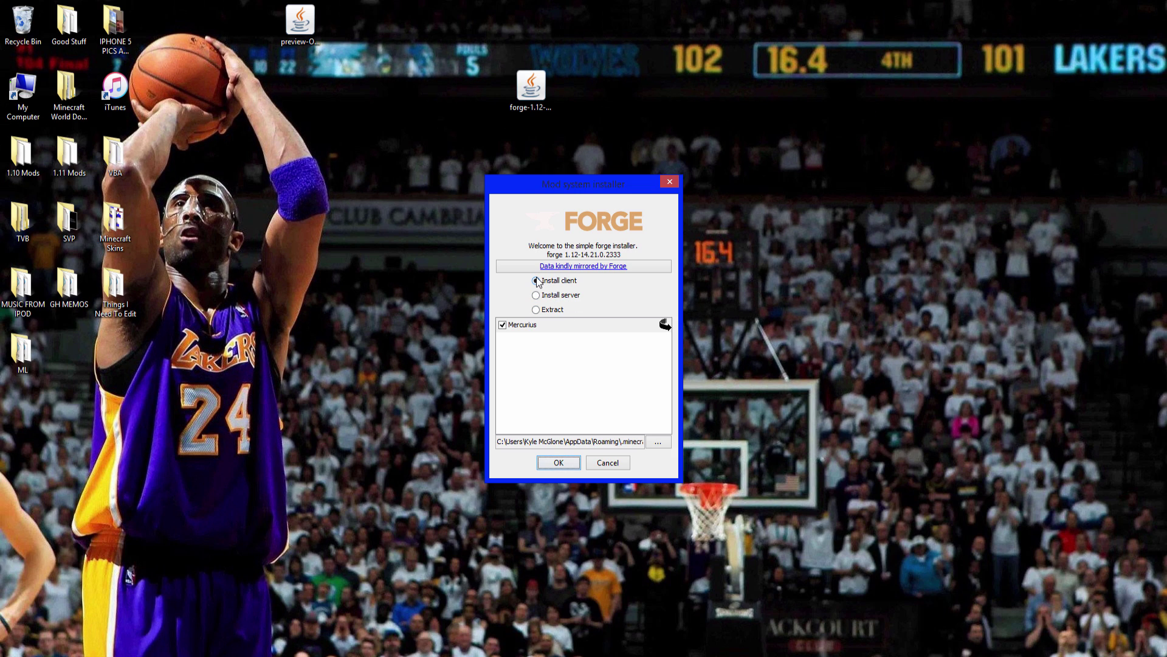
Step: Install the Forge client into the default .minecraft folder and dismiss the completion message
click(536, 281)
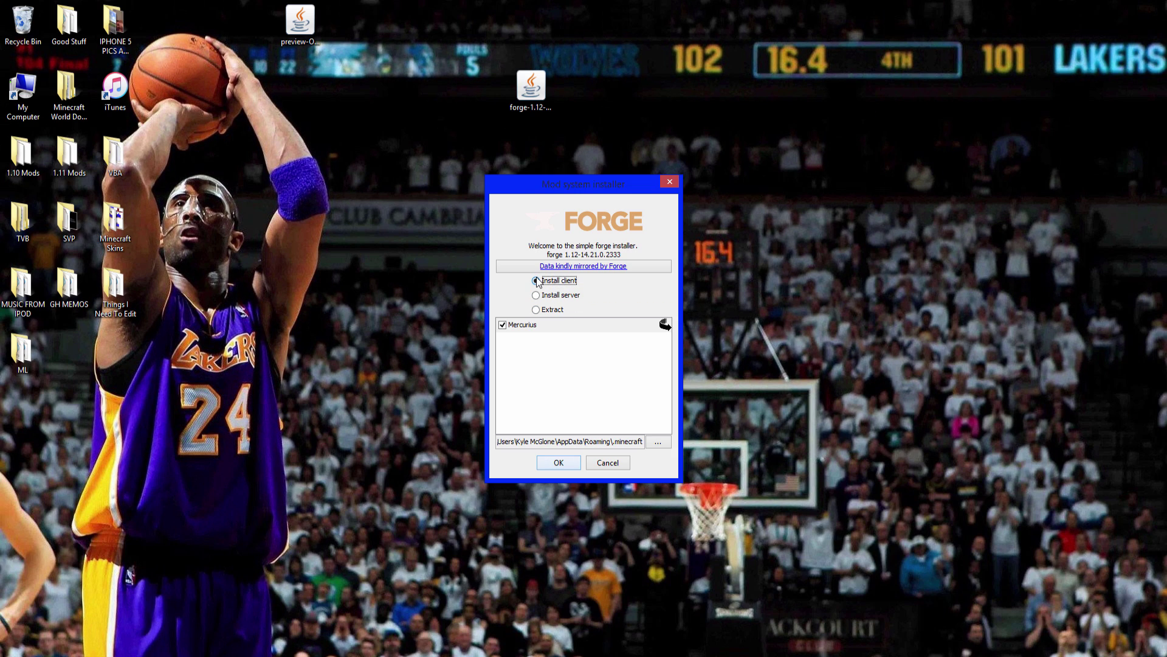
click(559, 461)
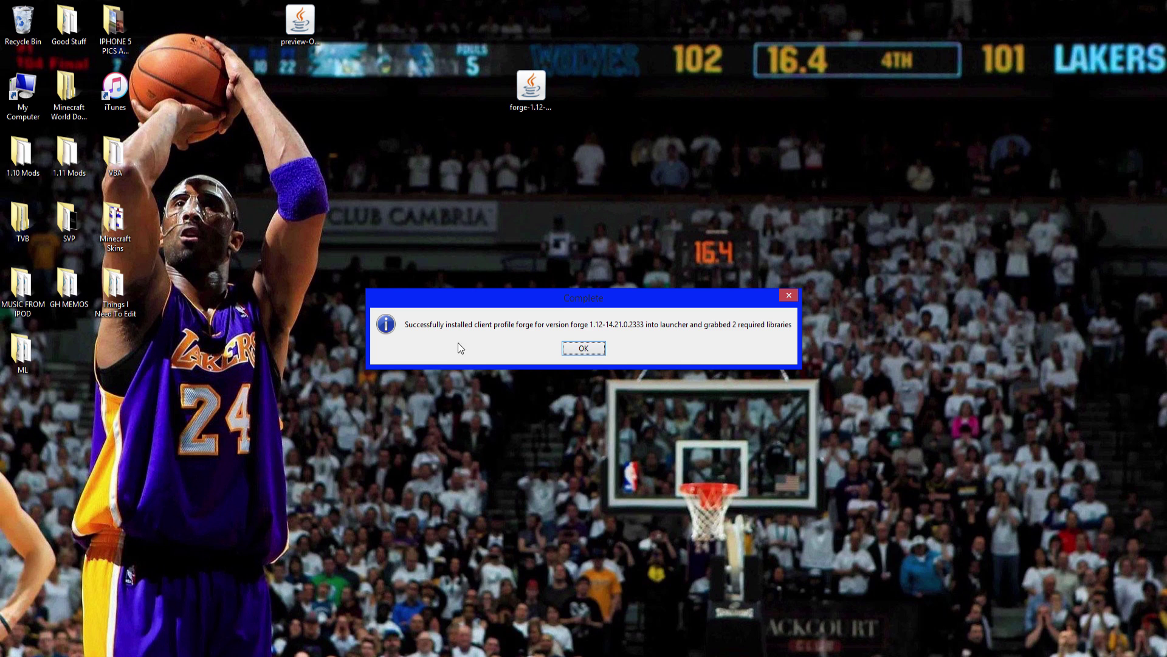
click(582, 349)
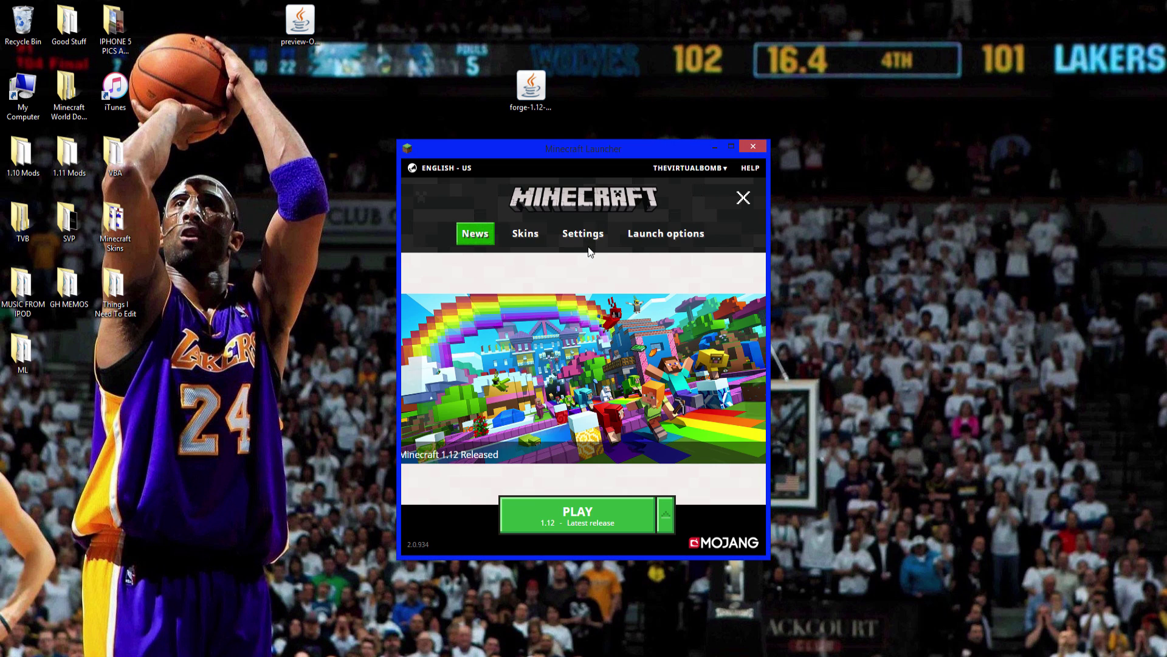
Step: Create a launch configuration named Minecraft Forge with custom resolution enabled and version release 1.12-forge1.12-14.21.0.2333
click(697, 242)
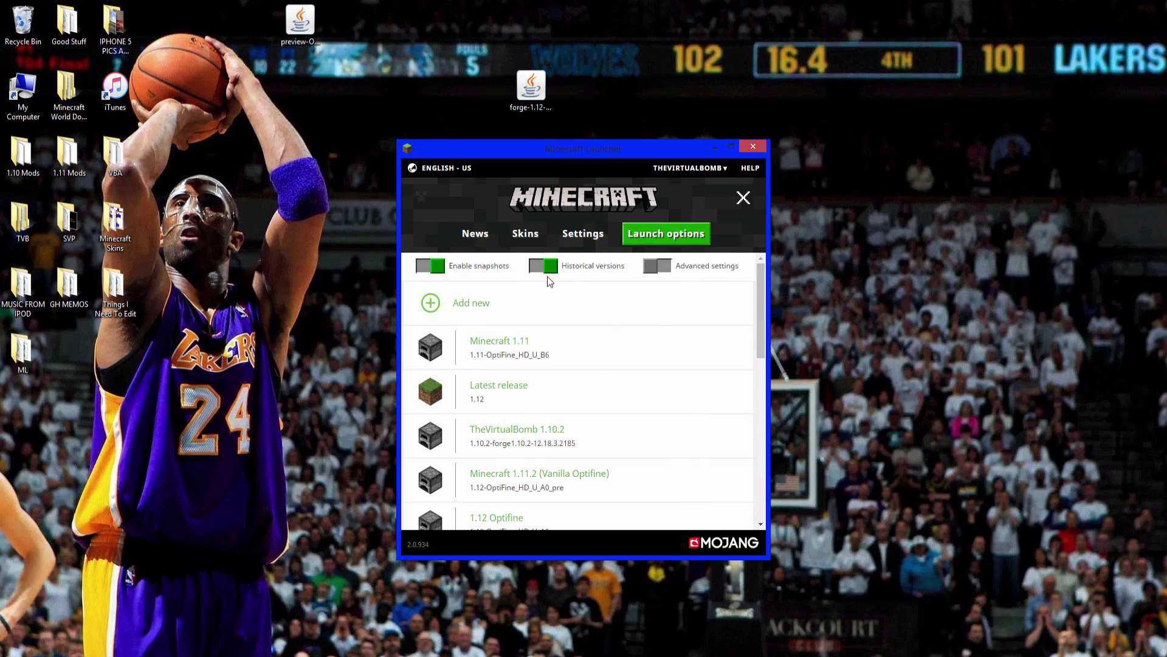
click(468, 311)
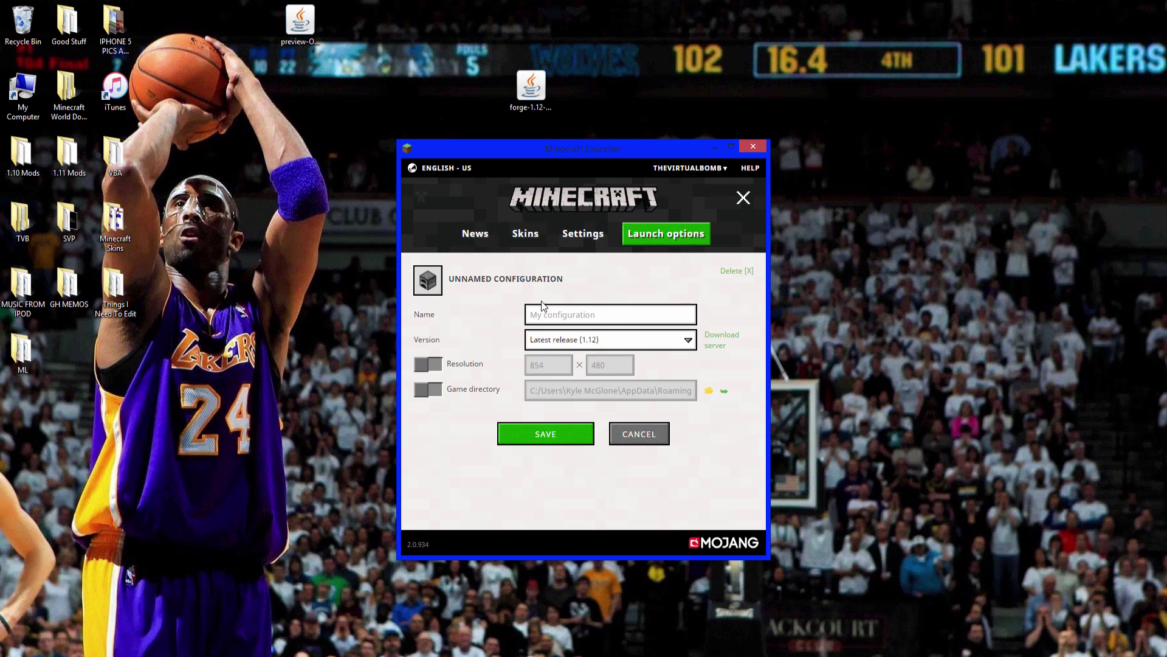
click(550, 312)
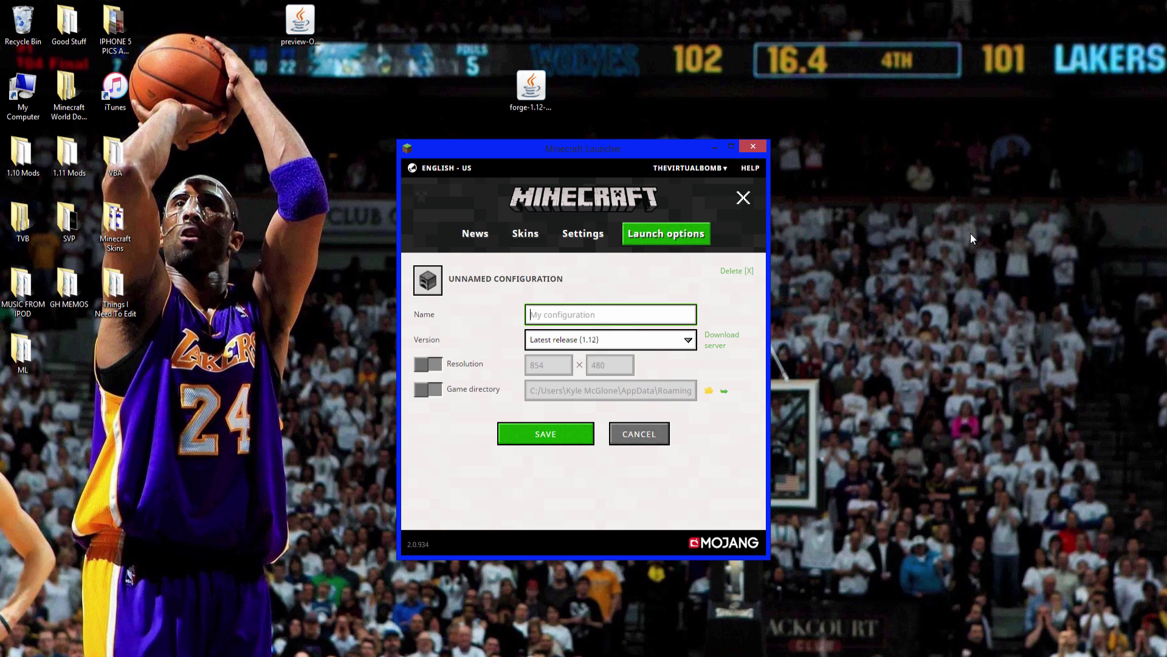
text(Minecraft Forge)
click(428, 364)
click(688, 340)
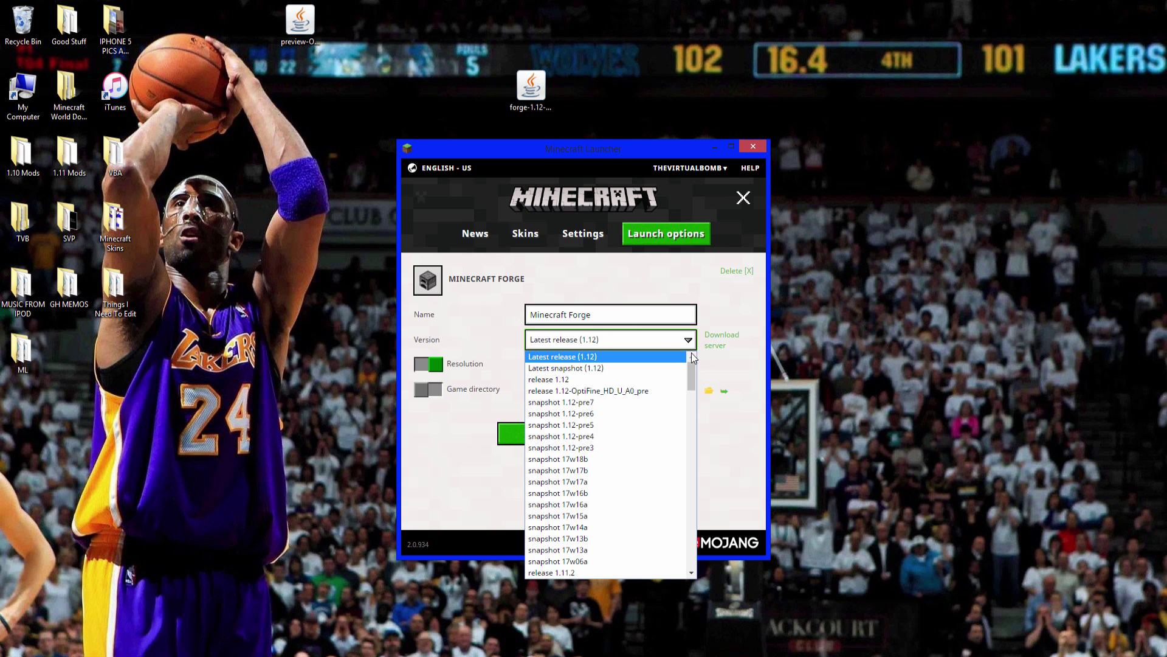
drag(693, 365, 692, 569)
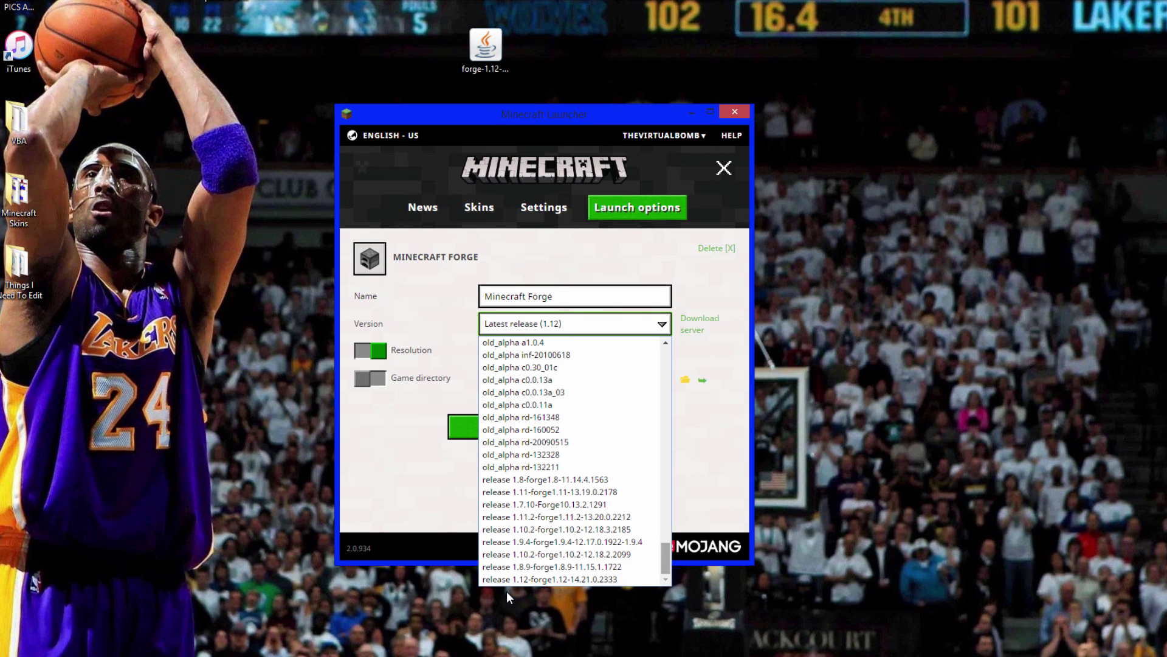
click(563, 579)
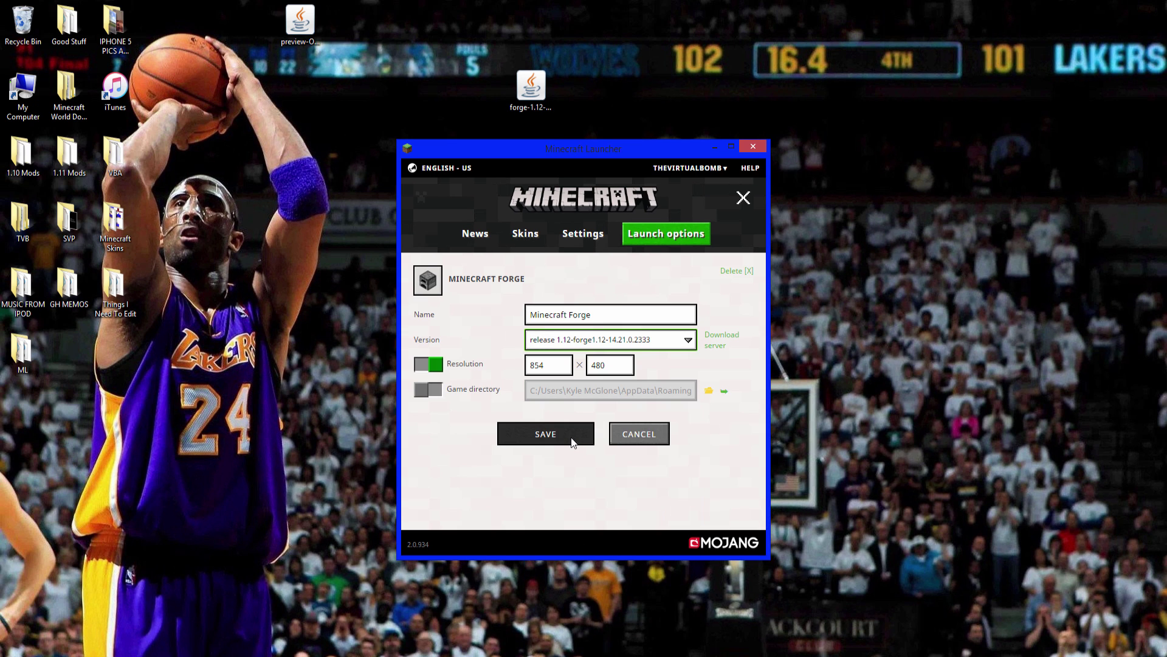
click(436, 365)
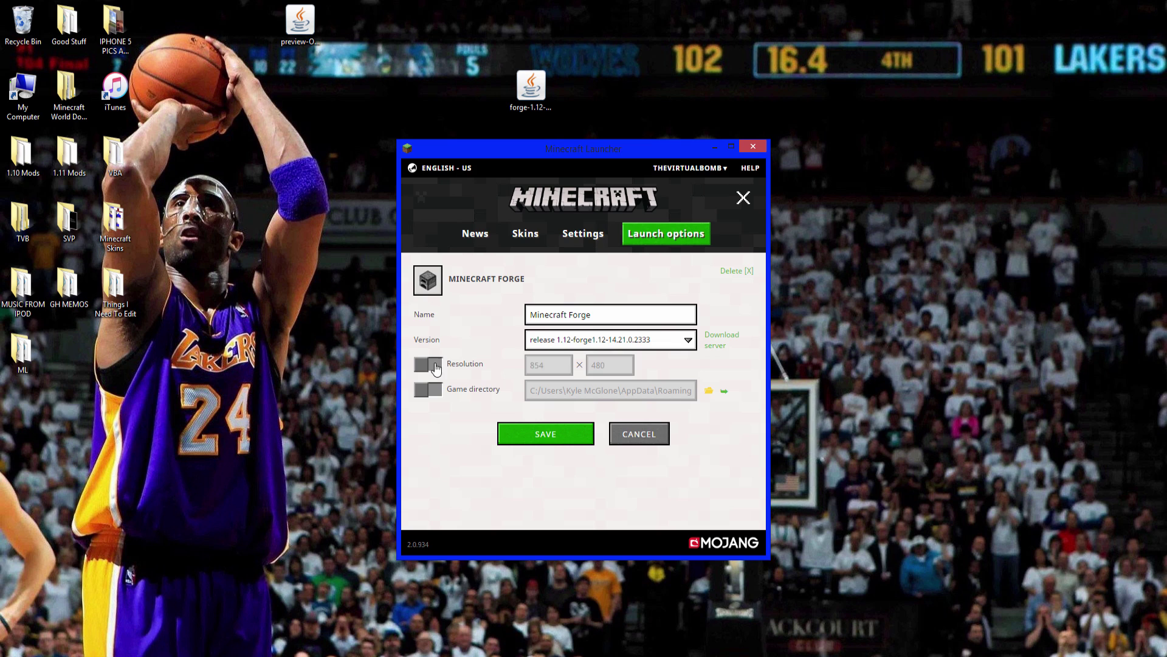
click(436, 365)
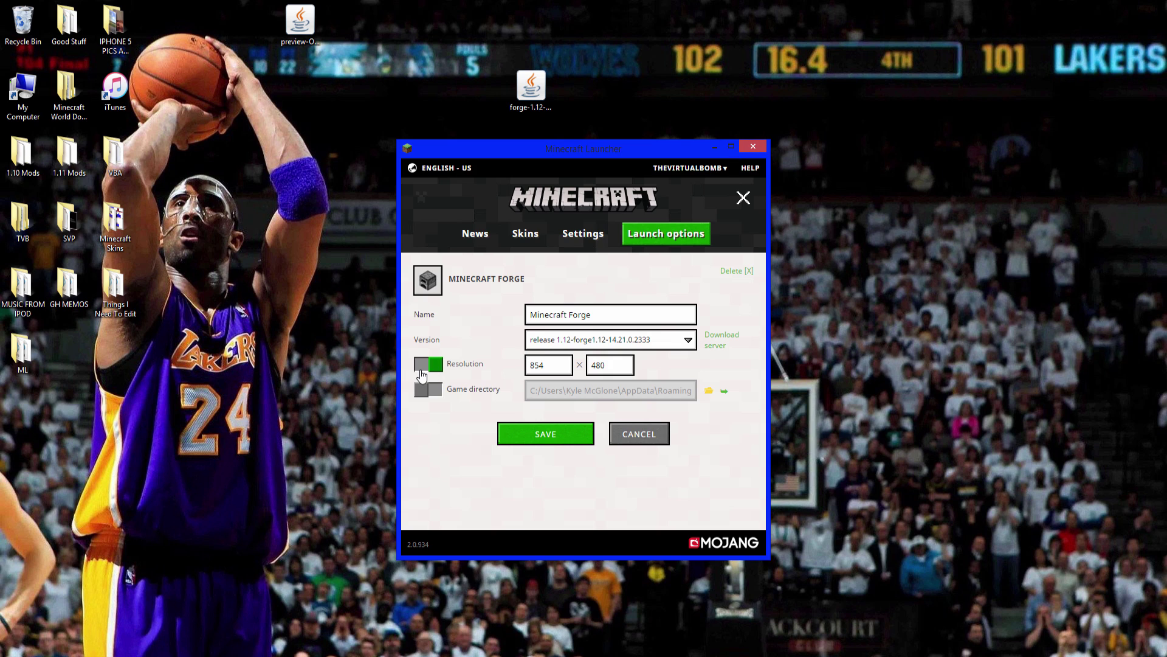
click(425, 371)
click(439, 371)
Step: Save the Minecraft Forge launch configuration and return to the launcher's news page
click(586, 434)
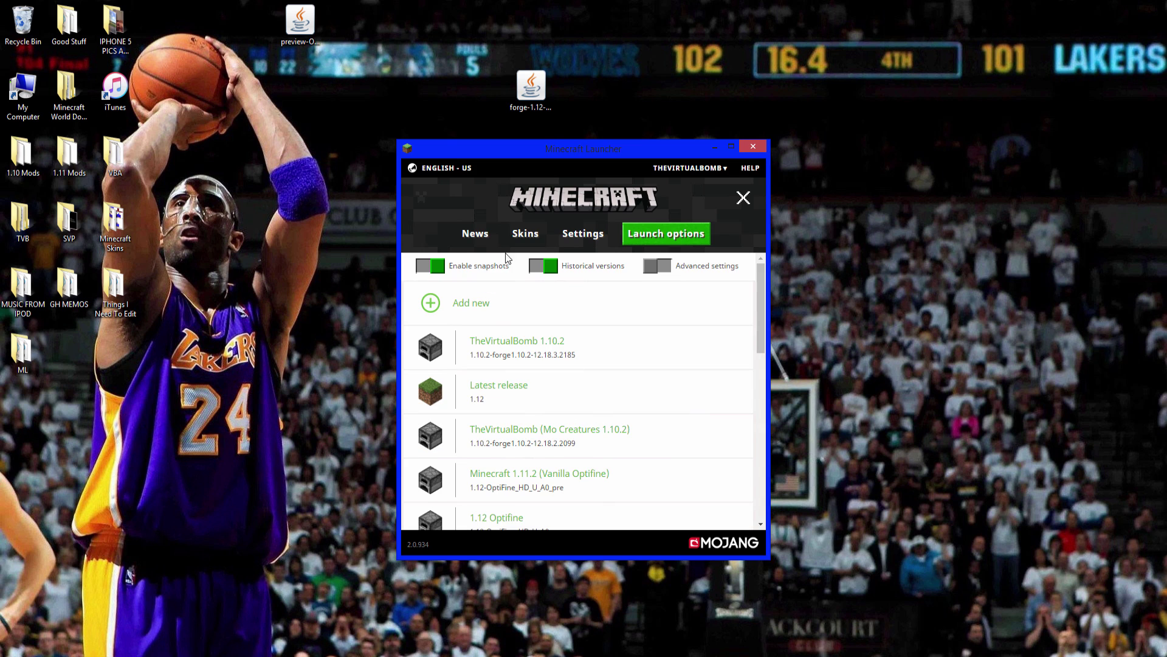
click(472, 234)
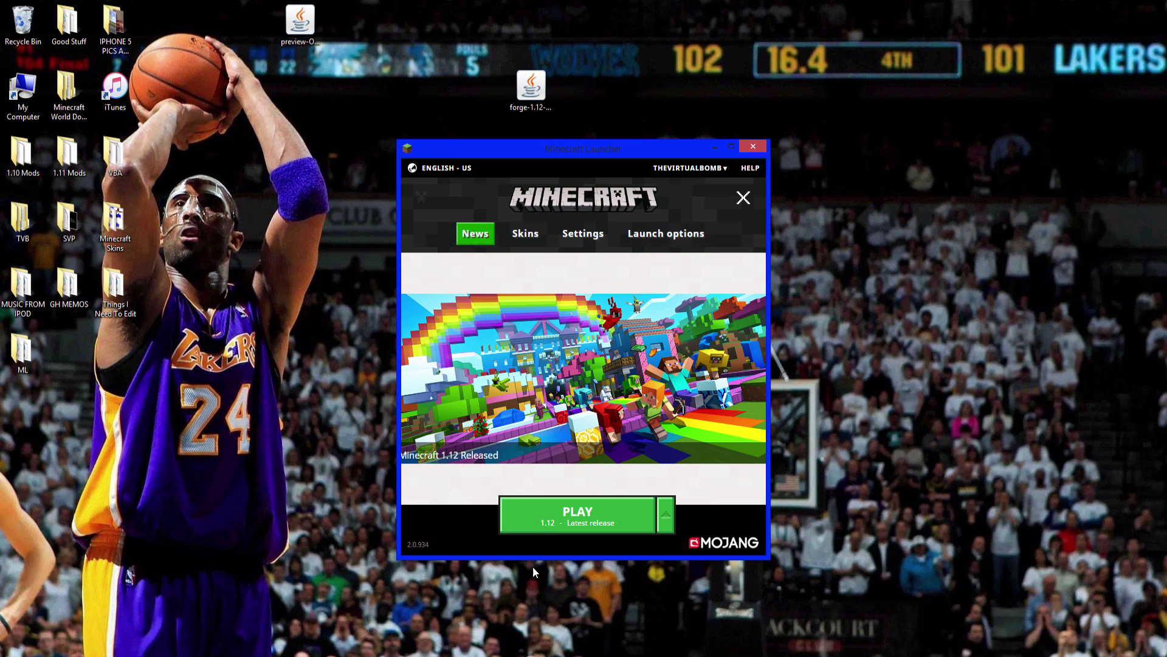
Step: Select the Minecraft Forge profile with version 1.12-forge1.12-14.21.0.2333 and launch the game
click(665, 515)
scroll(584, 450, down, 5)
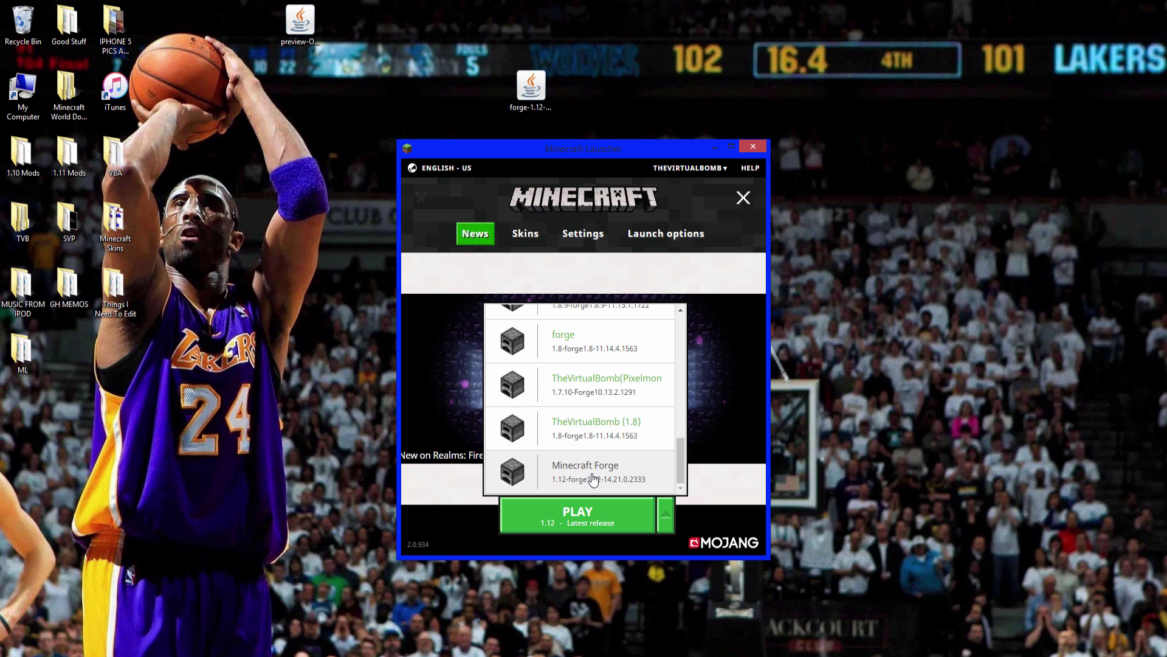
click(560, 480)
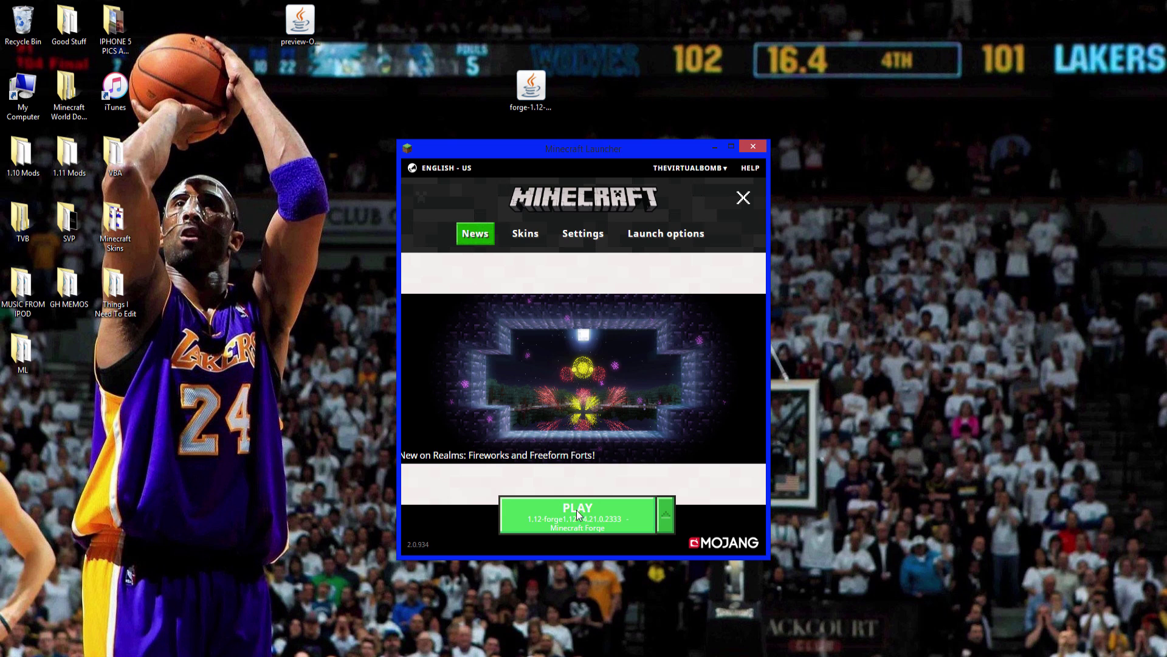
click(575, 517)
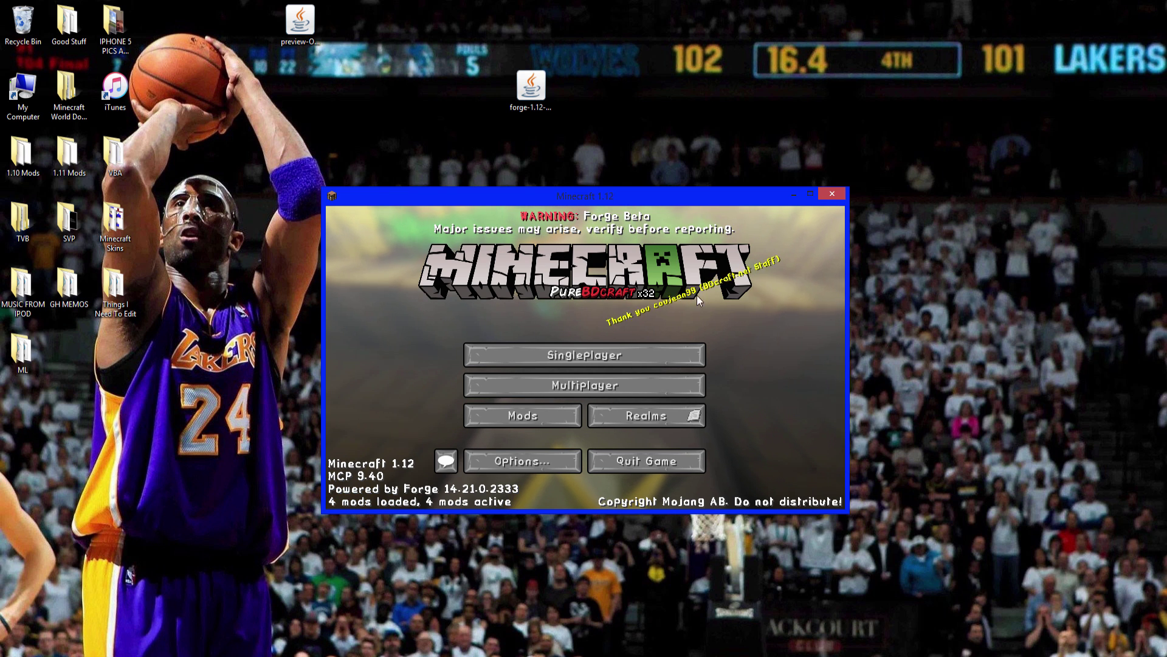
Step: Check the installed mods list for Minecraft Forge and quit the game
click(526, 418)
drag(476, 312, 479, 357)
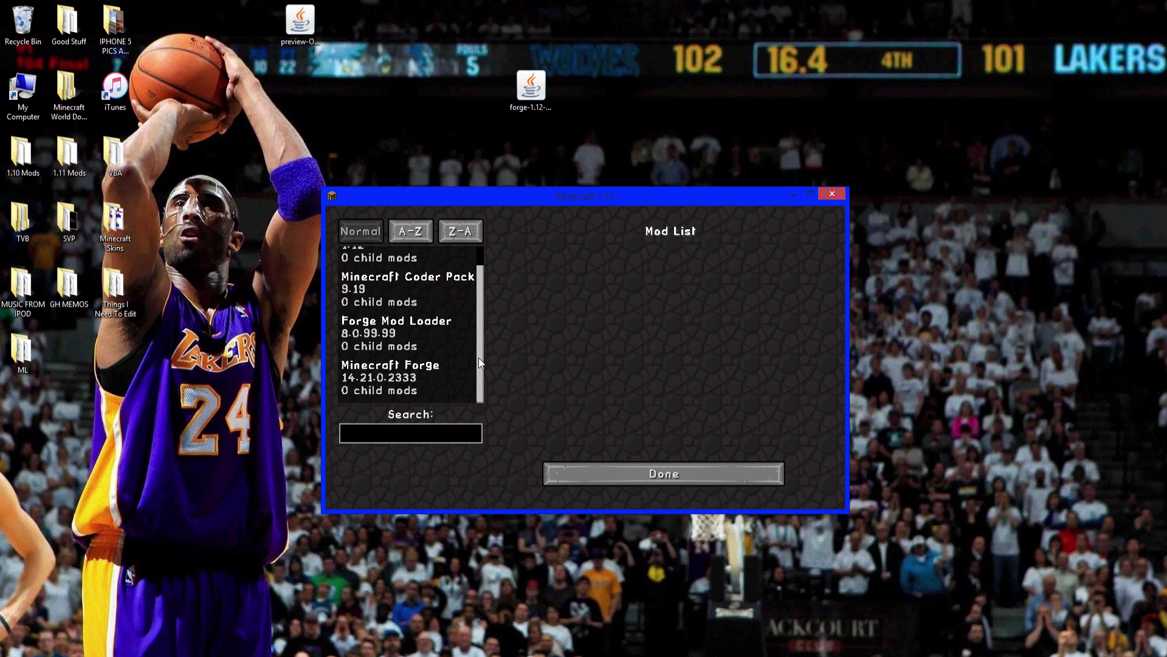
click(641, 472)
click(650, 462)
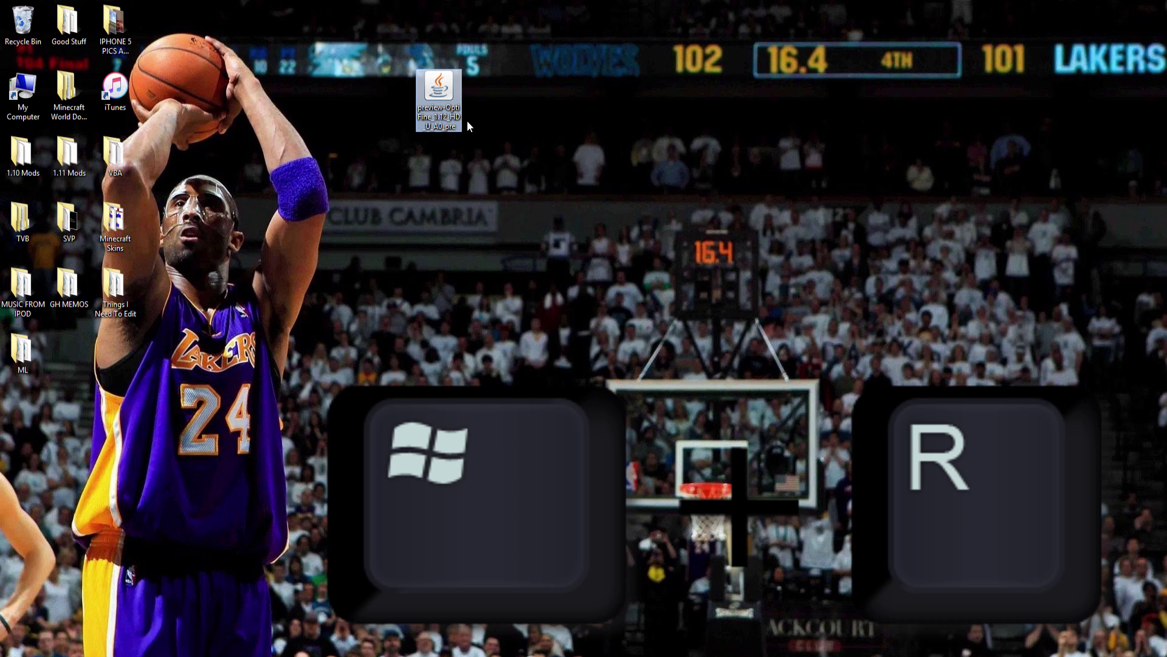
Step: Open the roaming application data folder by running %appdata% and enter the .minecraft folder
key(super+r)
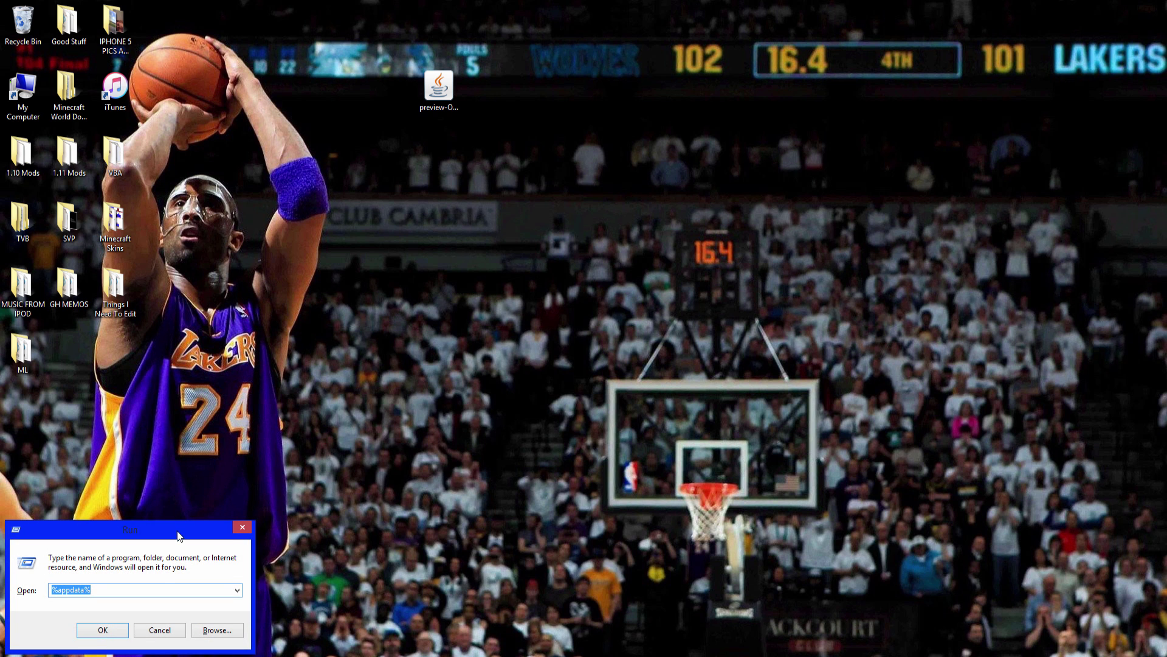
drag(175, 531, 616, 269)
key(BackSpace)
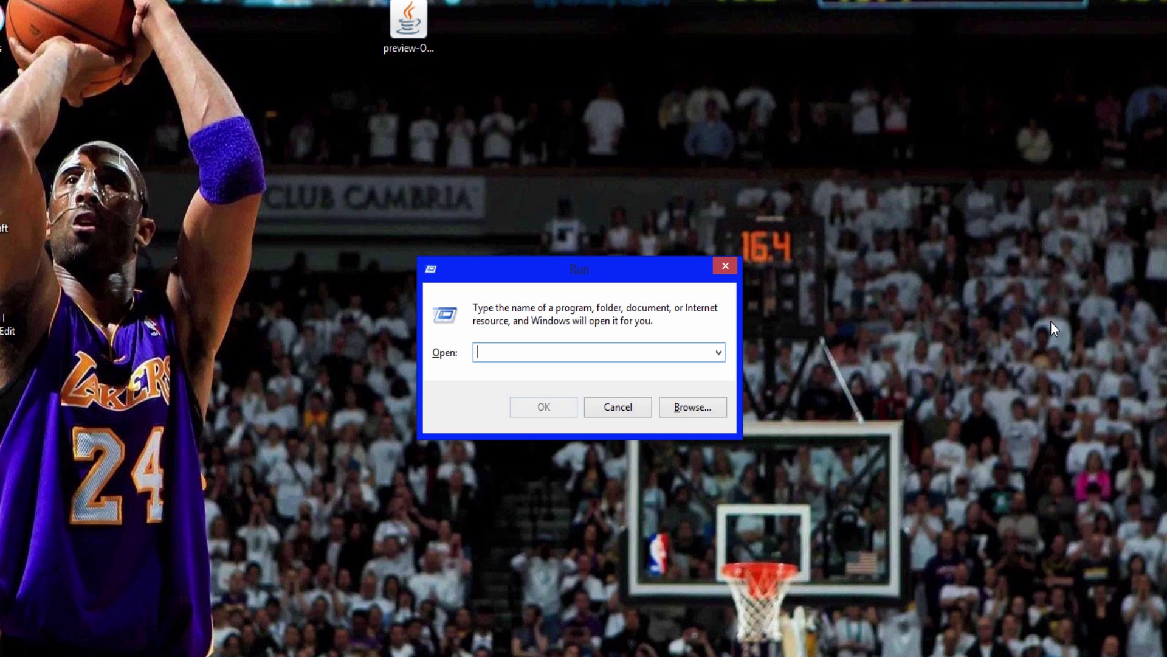
text(%appd)
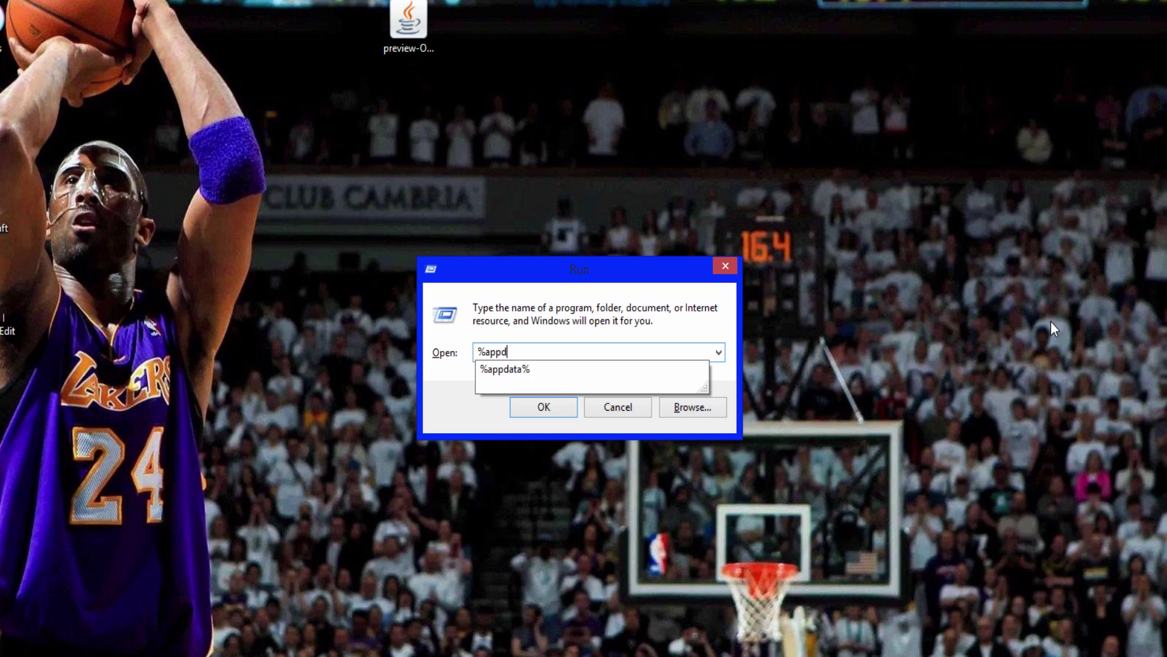
text(ata%)
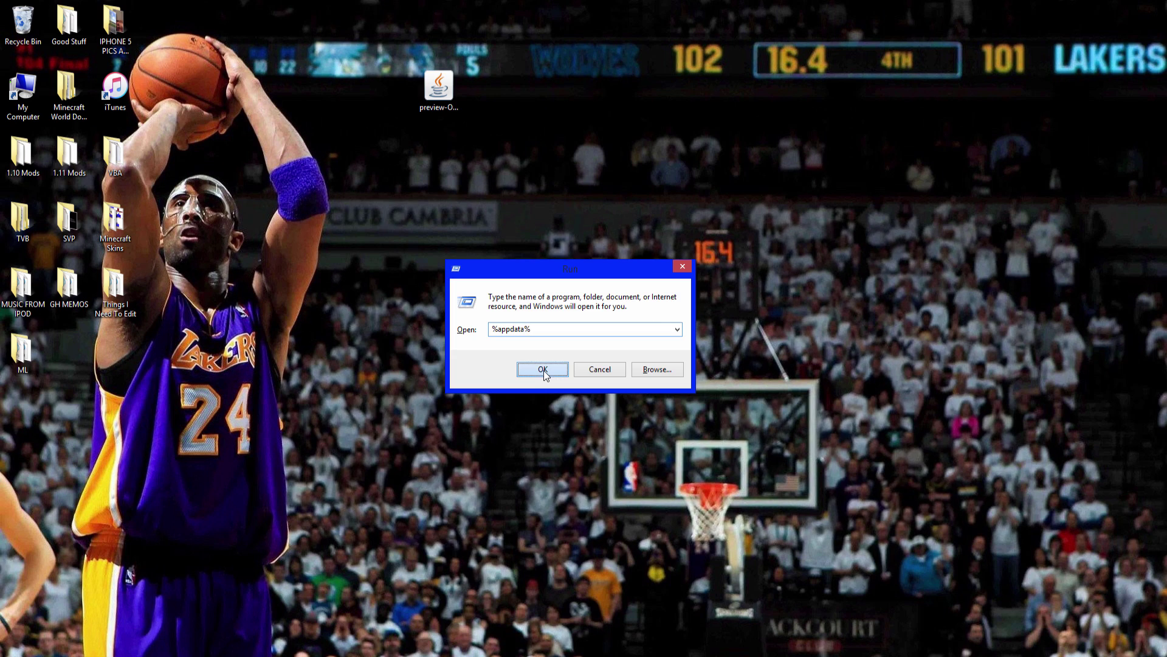
click(543, 407)
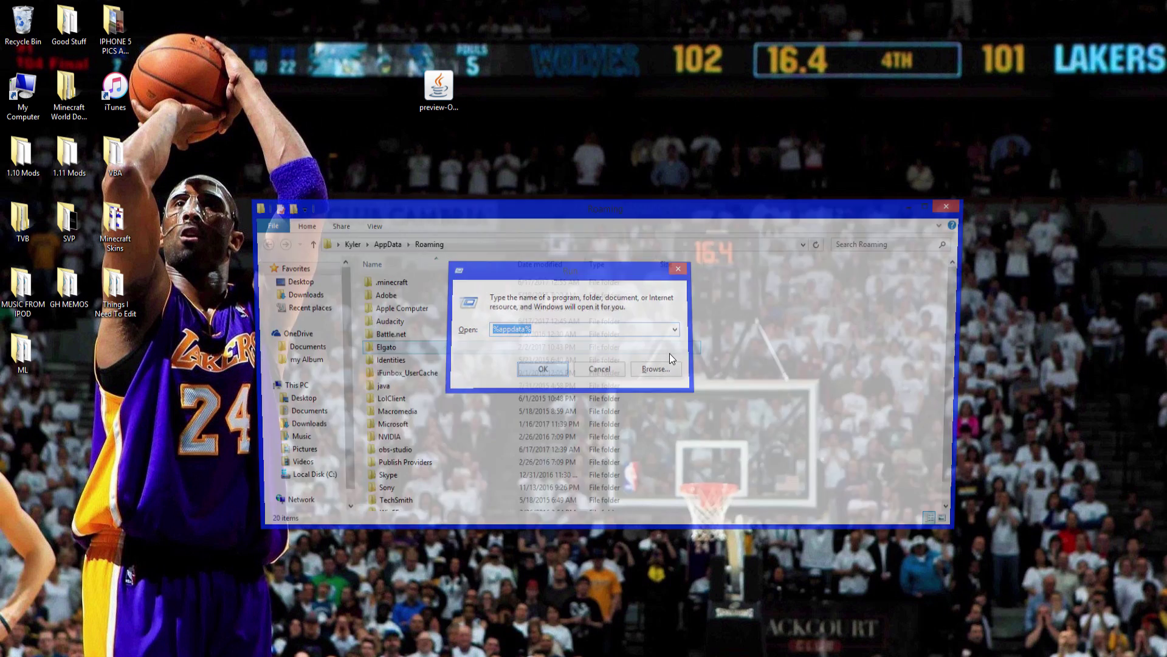
double_click(461, 287)
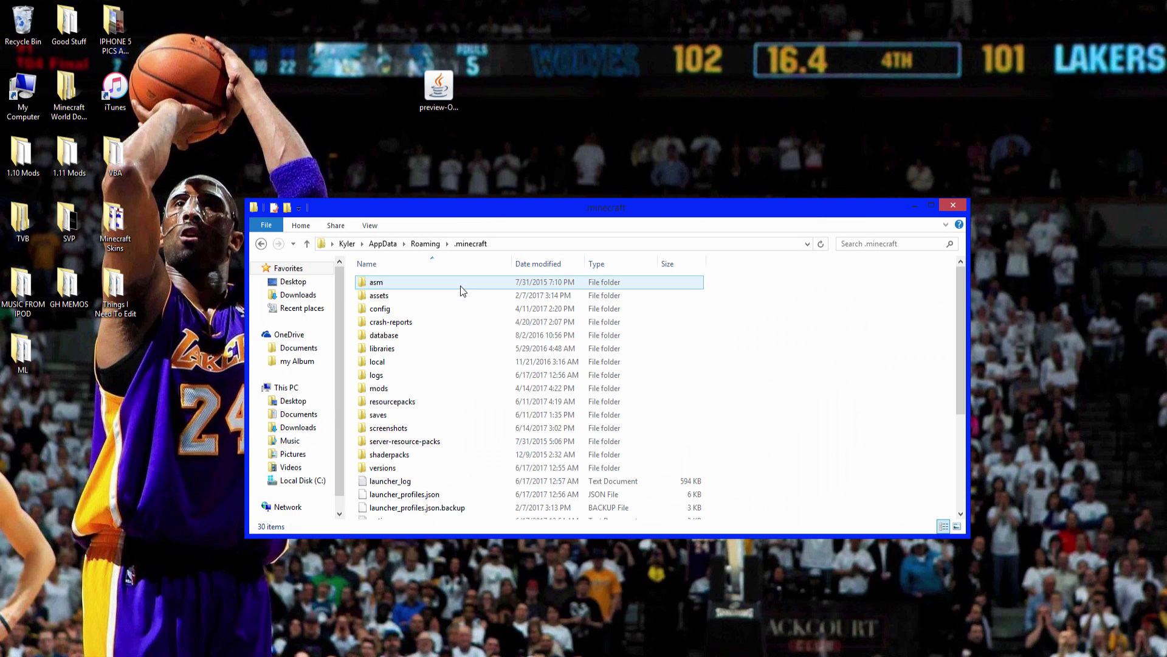
Step: Try to create a new folder named mods inside the .minecraft folder
right_click(723, 407)
mouse_move(787, 546)
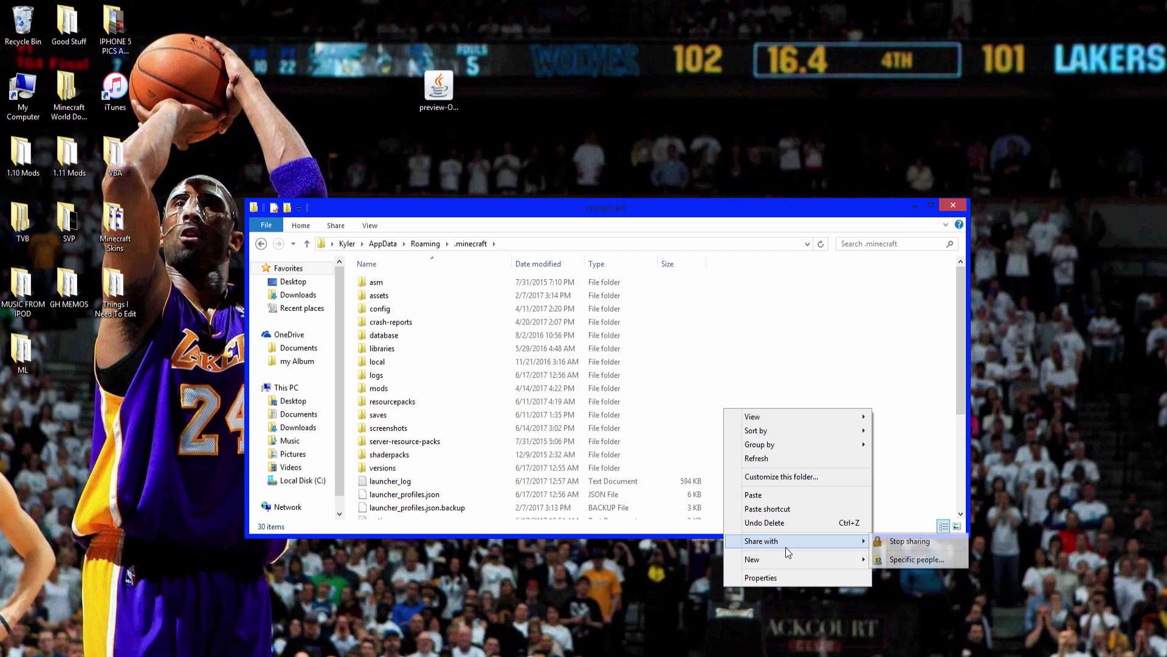
click(916, 447)
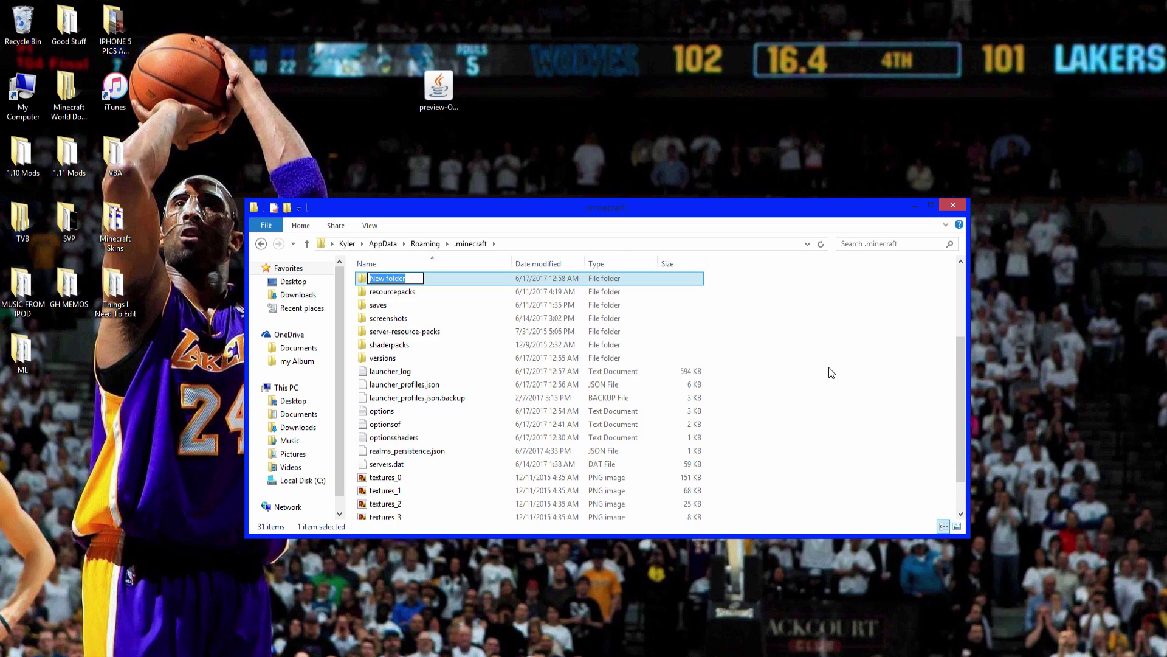
text(mods)
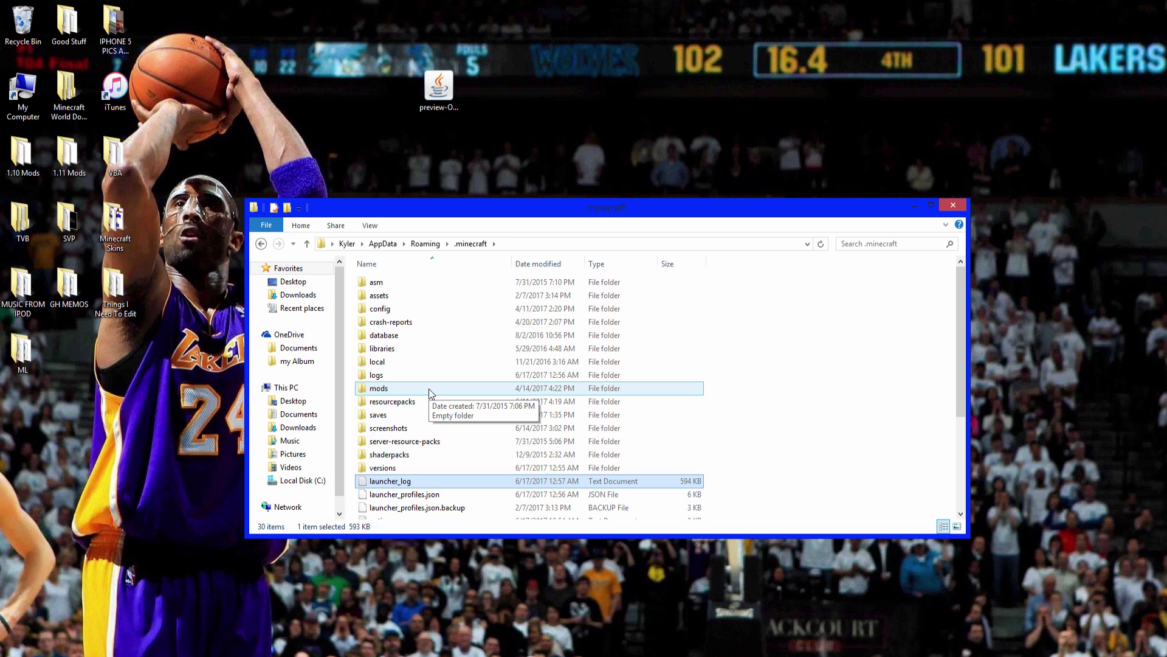
Step: Move the OptiFine 1.12_HD_U_A0_pre preview file from the desktop into the mods folder and launch the game with the Minecraft Forge profile
double_click(428, 389)
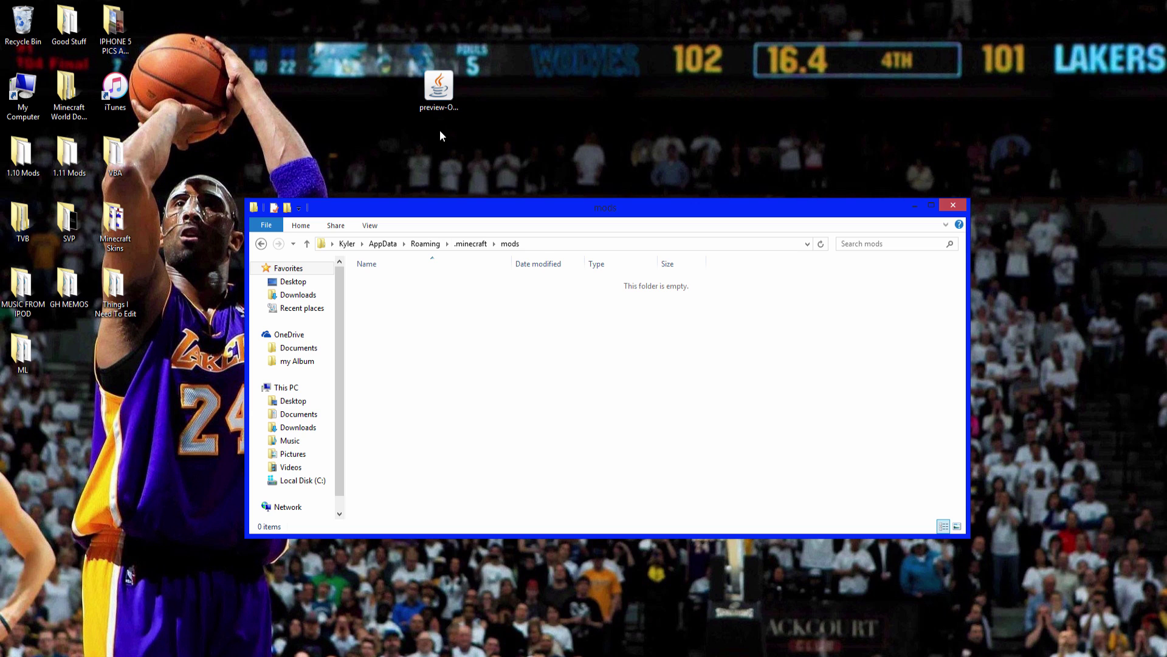
drag(439, 91, 446, 417)
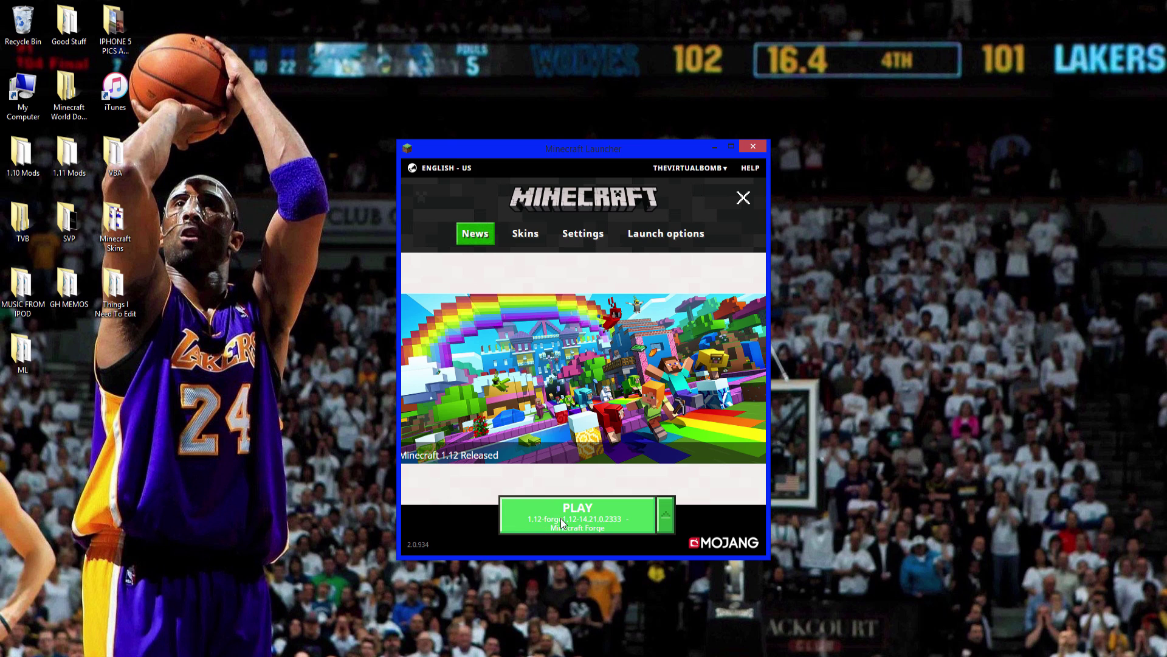
click(582, 514)
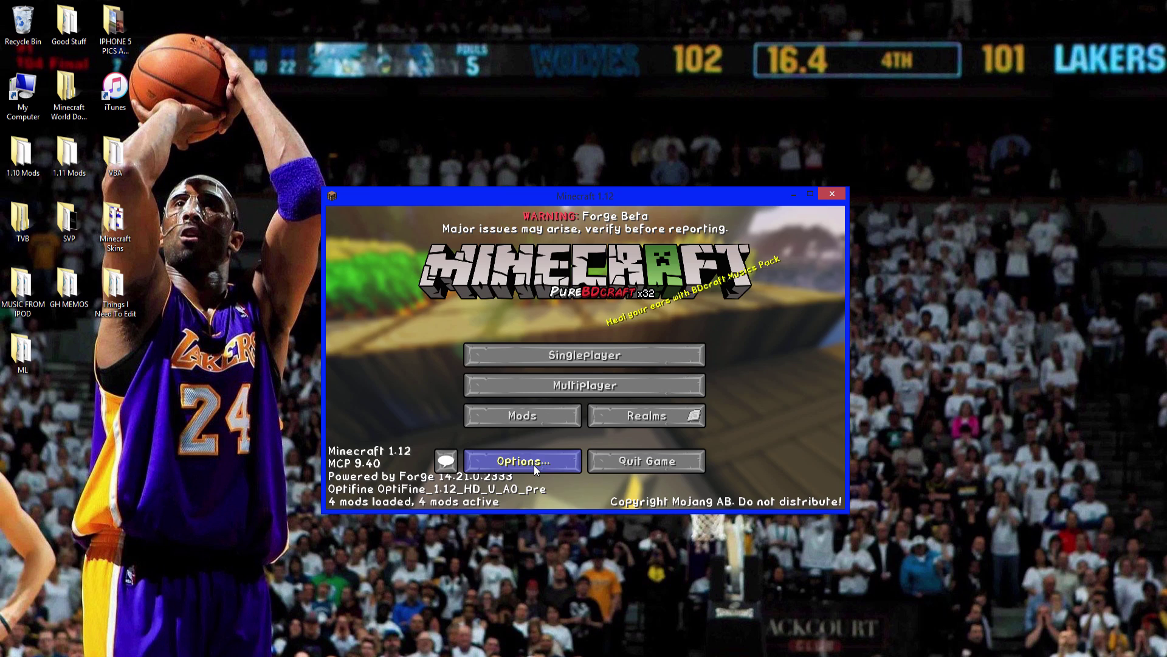
Step: Examine the game's video settings for the OptiFine options and return to the title screen
click(517, 461)
click(501, 356)
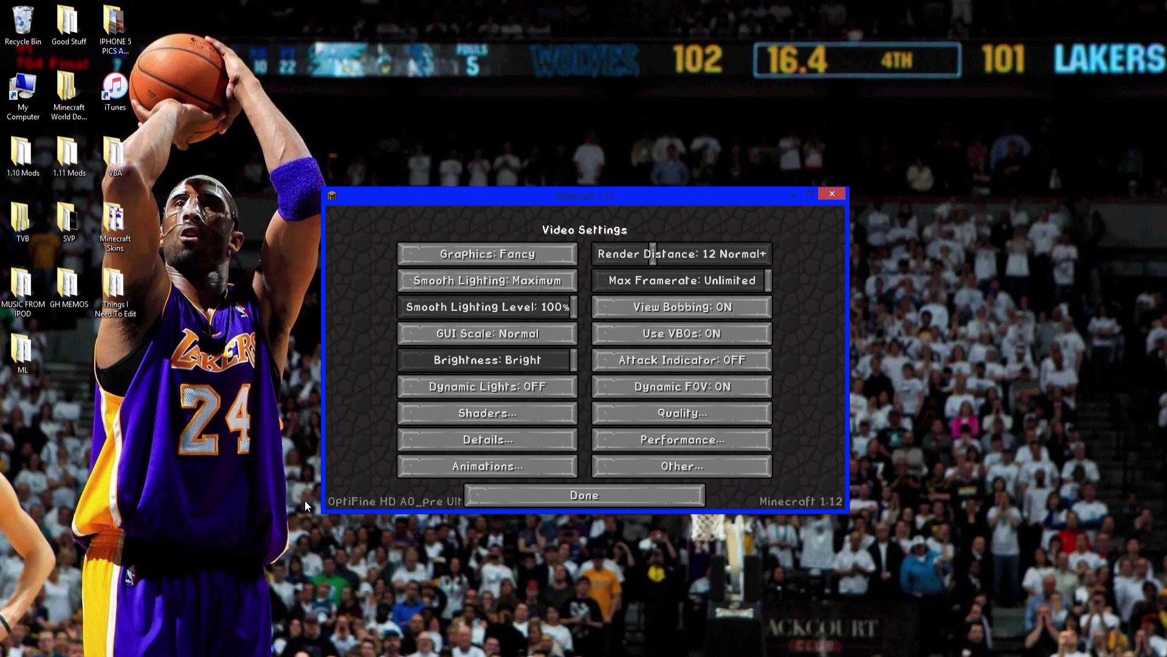
click(552, 495)
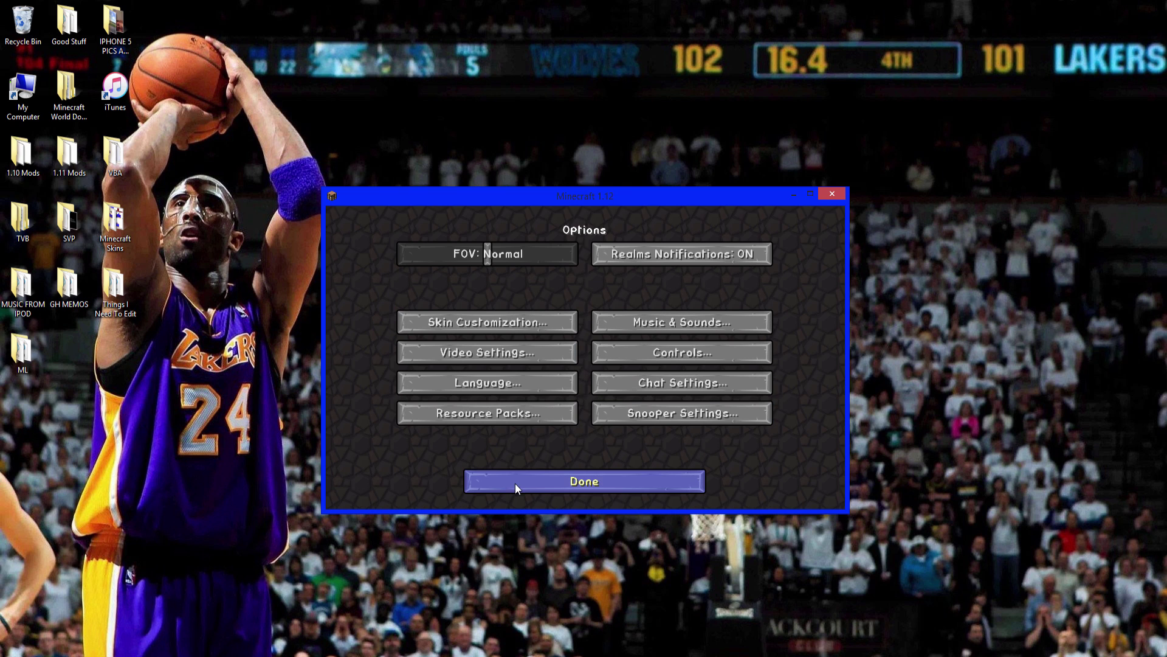
click(501, 355)
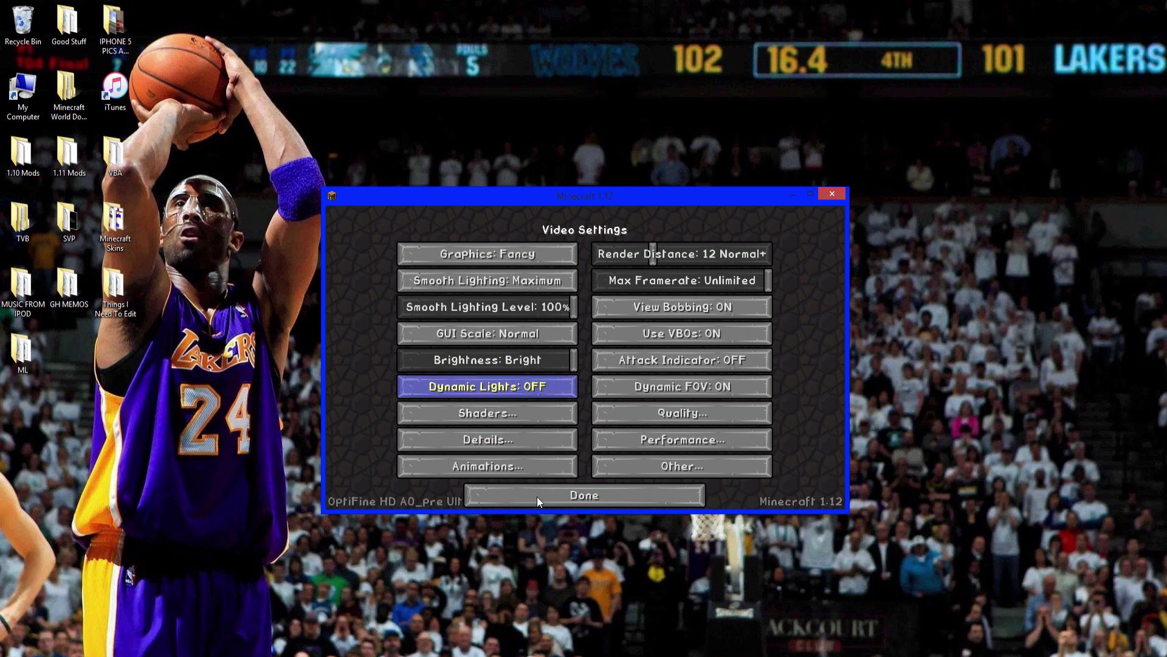
click(625, 491)
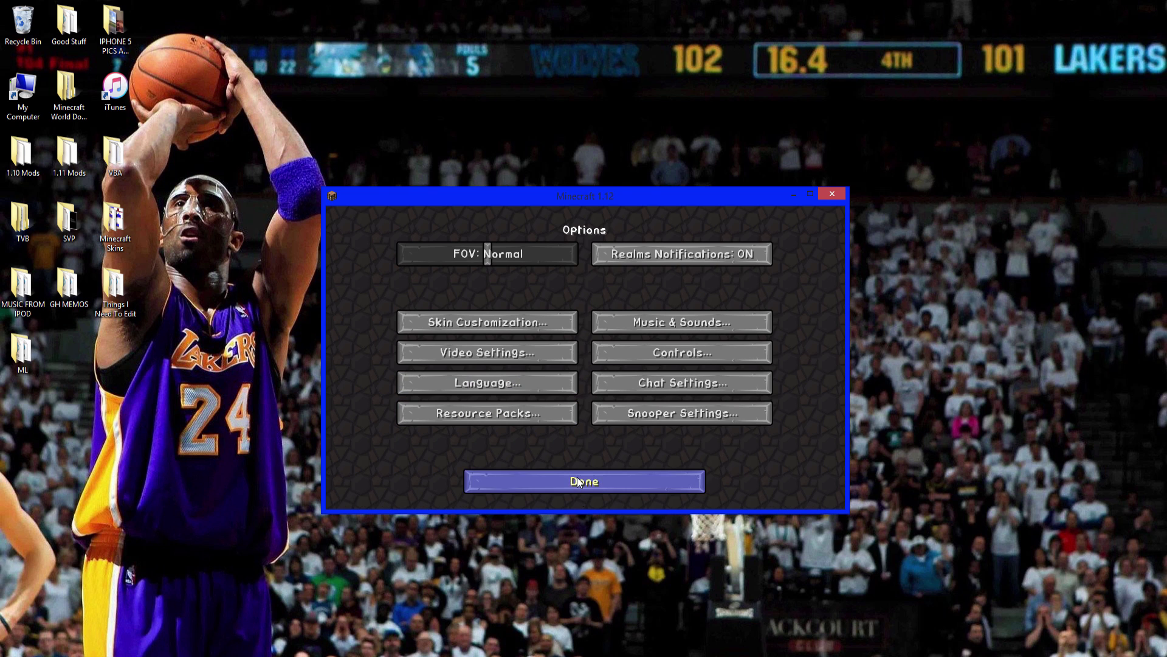
click(579, 482)
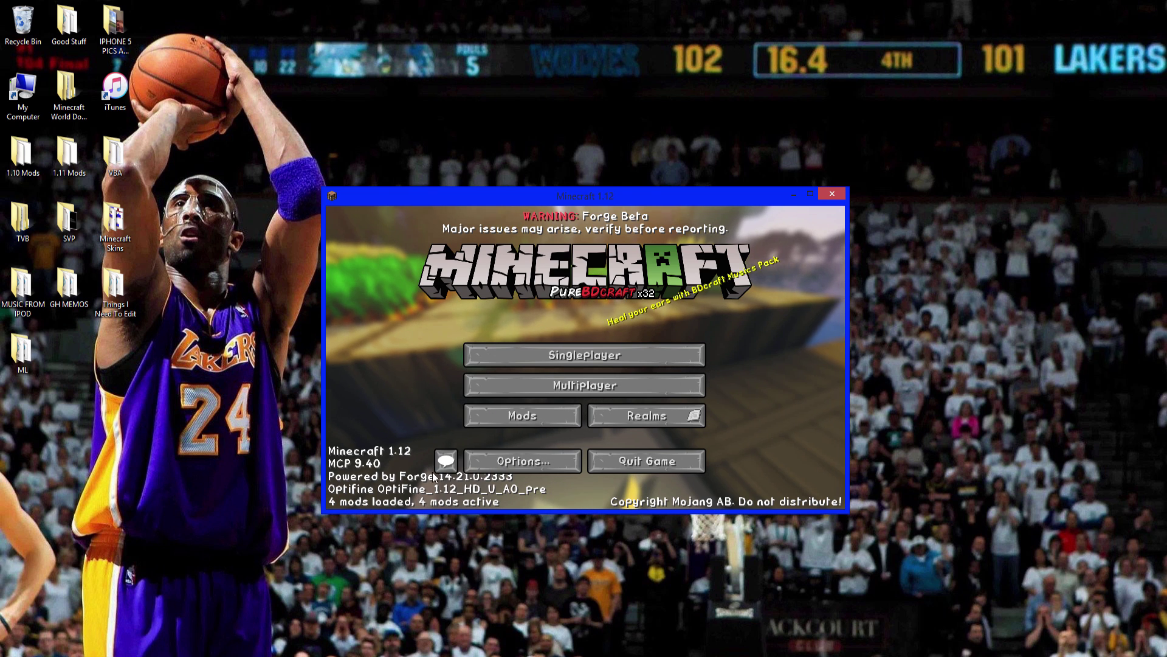
Step: Look through the installed mods list to the end and return to the title screen
click(555, 415)
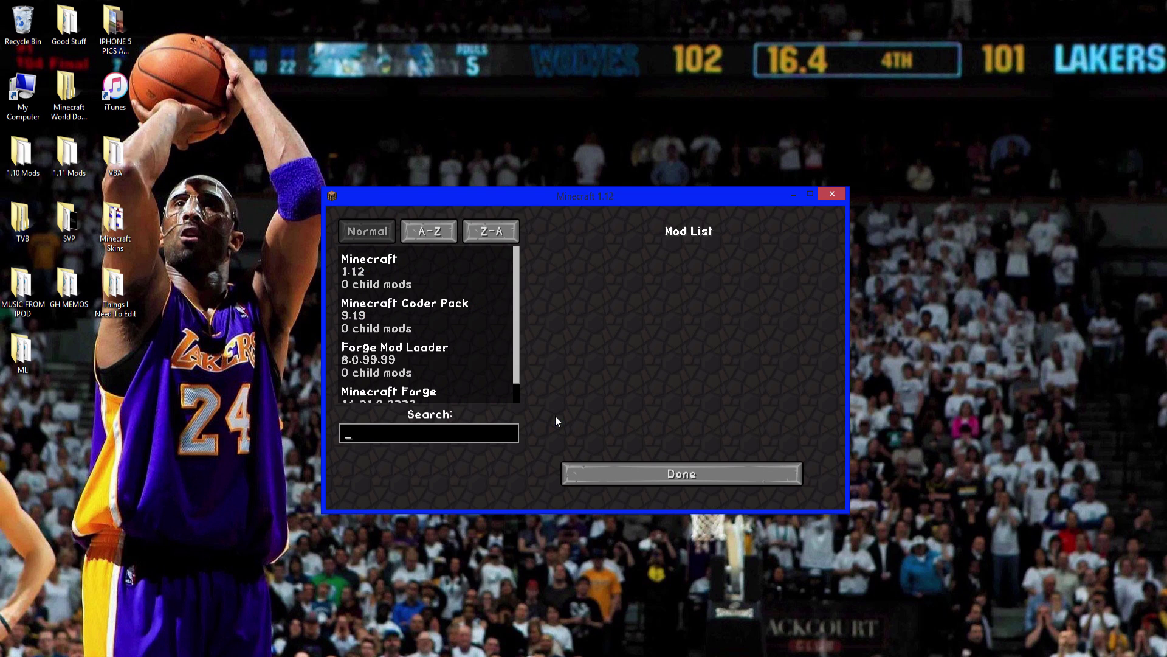
scroll(515, 346, down, 2)
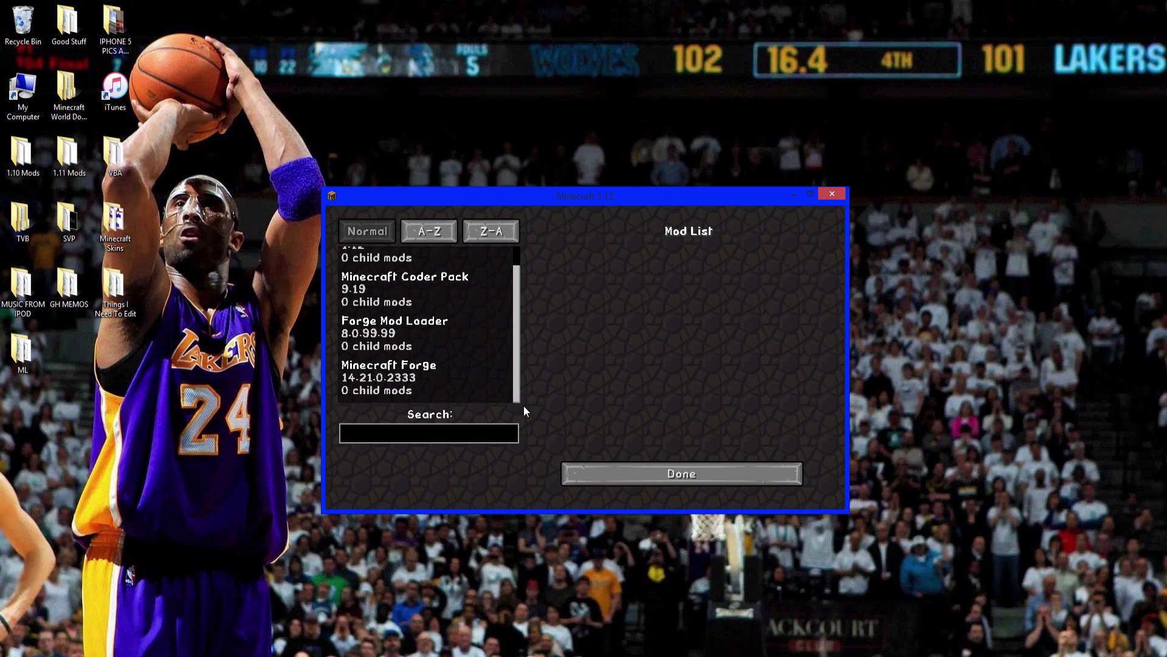
click(674, 478)
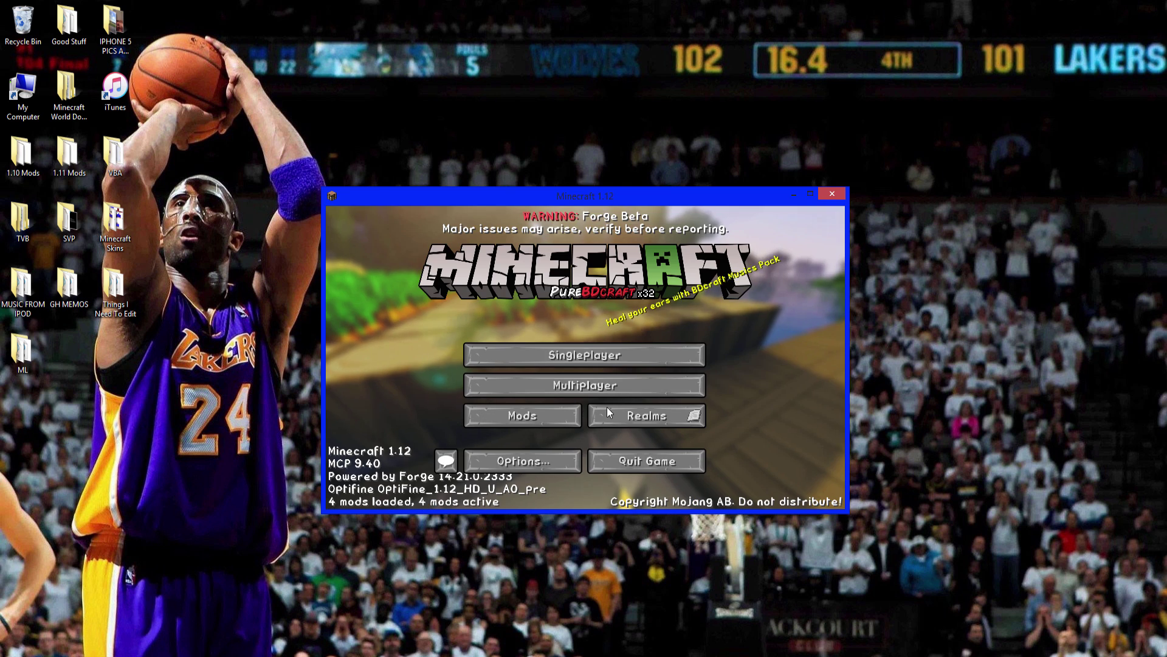
click(545, 412)
click(667, 475)
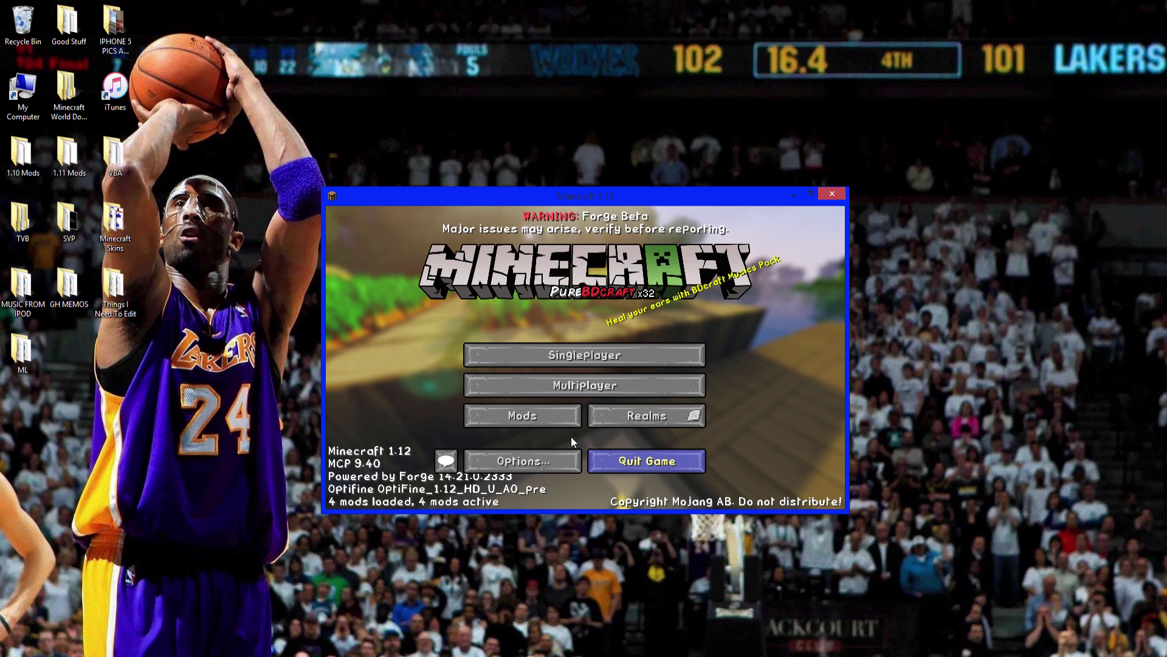
Step: Review the OptiFine video settings once more and go back to the title screen
click(553, 466)
click(487, 352)
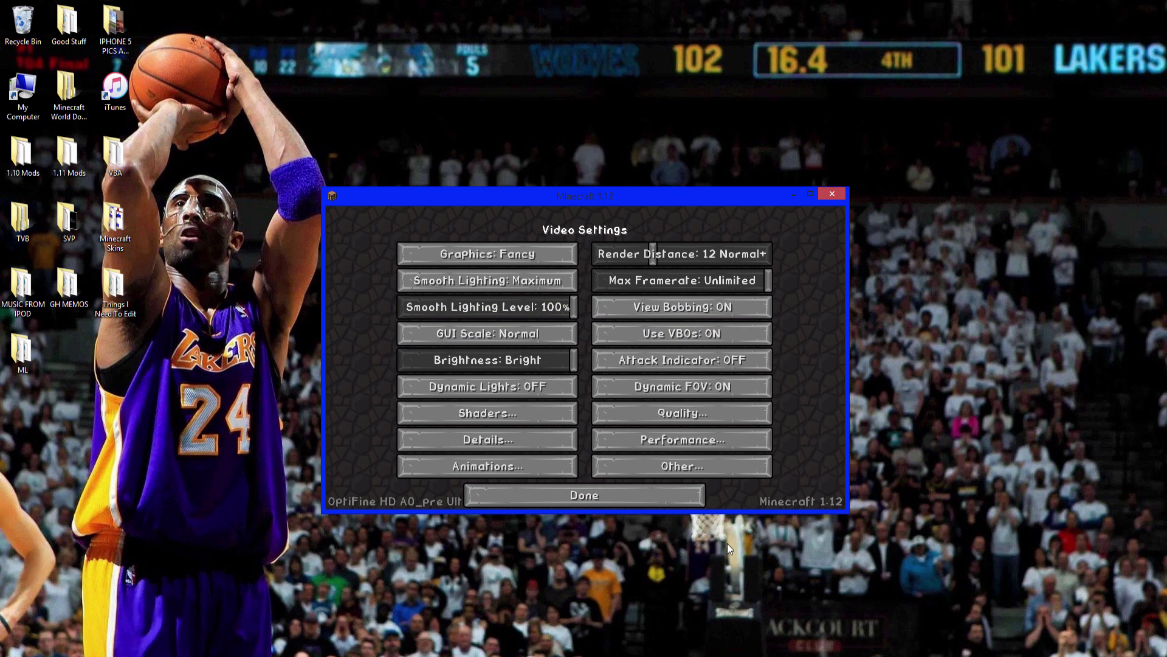
click(614, 495)
click(615, 479)
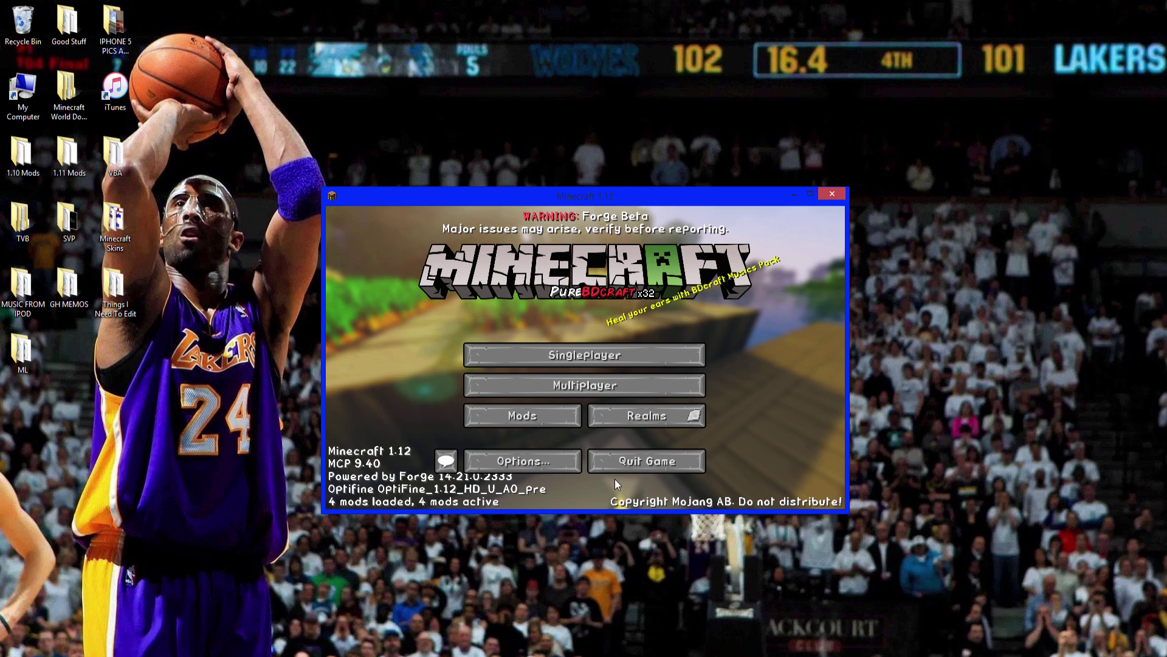